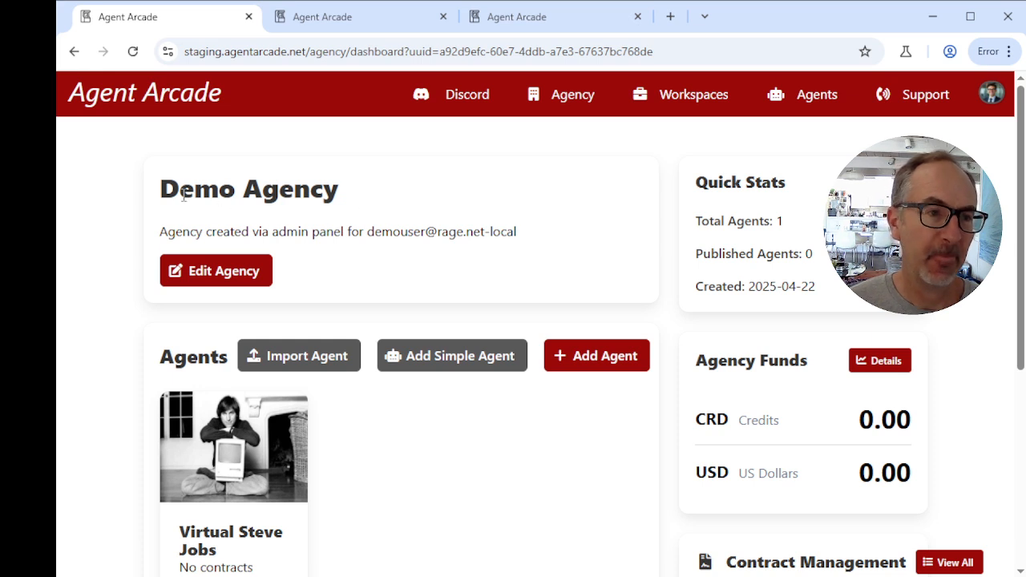
Step: Rename the agency to "My great agency" and choose Ad_apple_1984.jpg as its logo
click(223, 272)
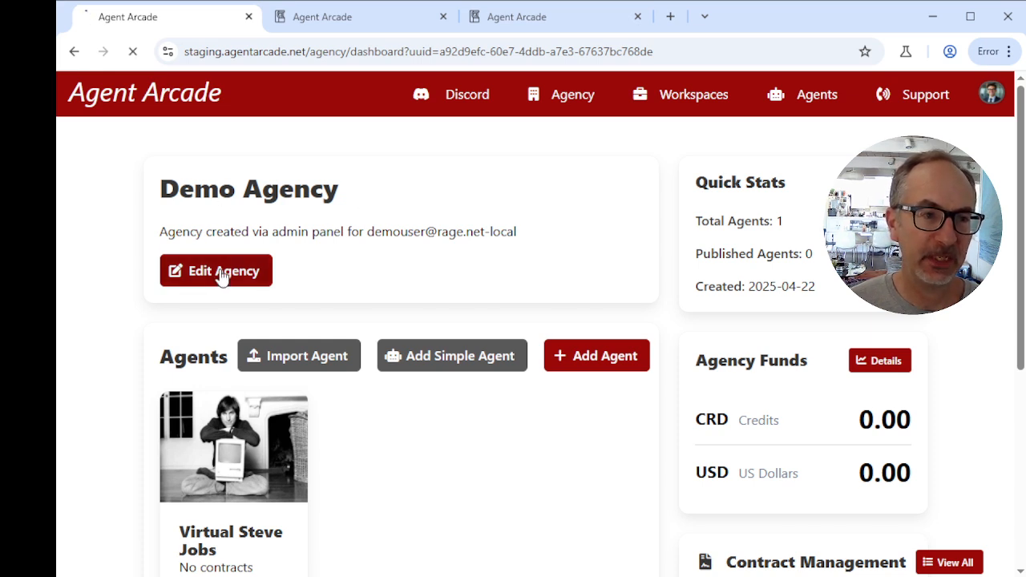
drag(270, 250, 132, 256)
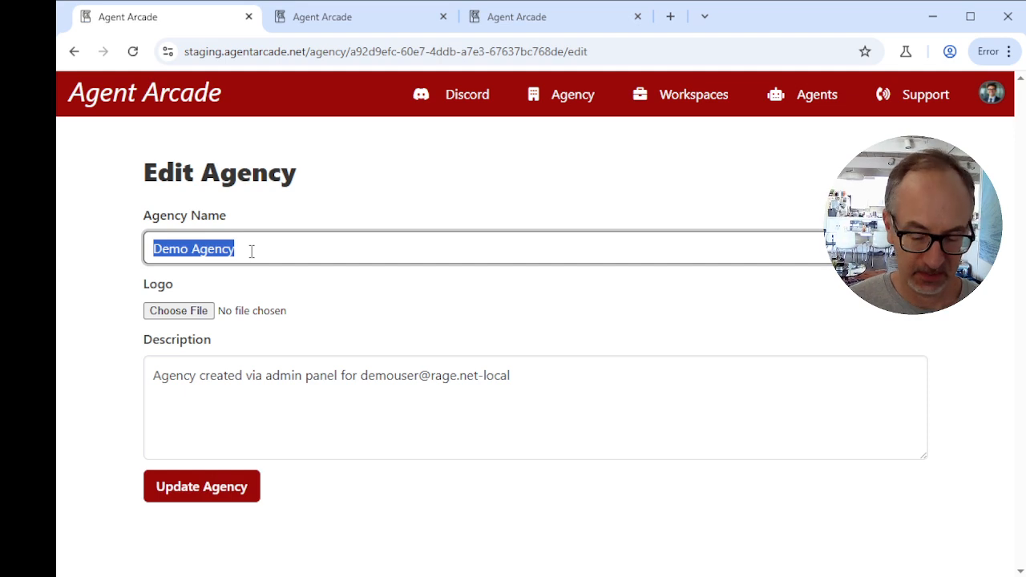
text(My grea)
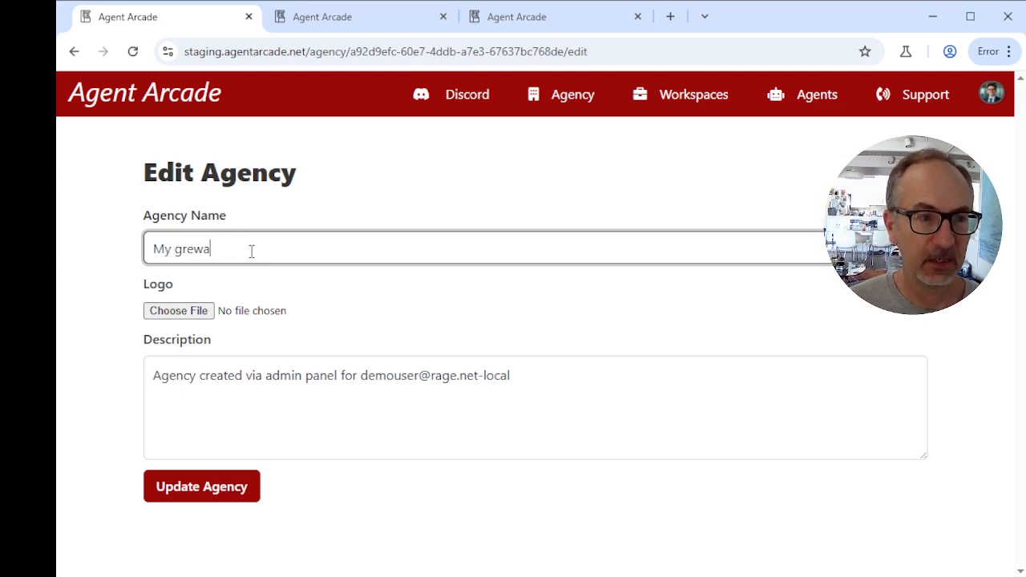
text(t agency)
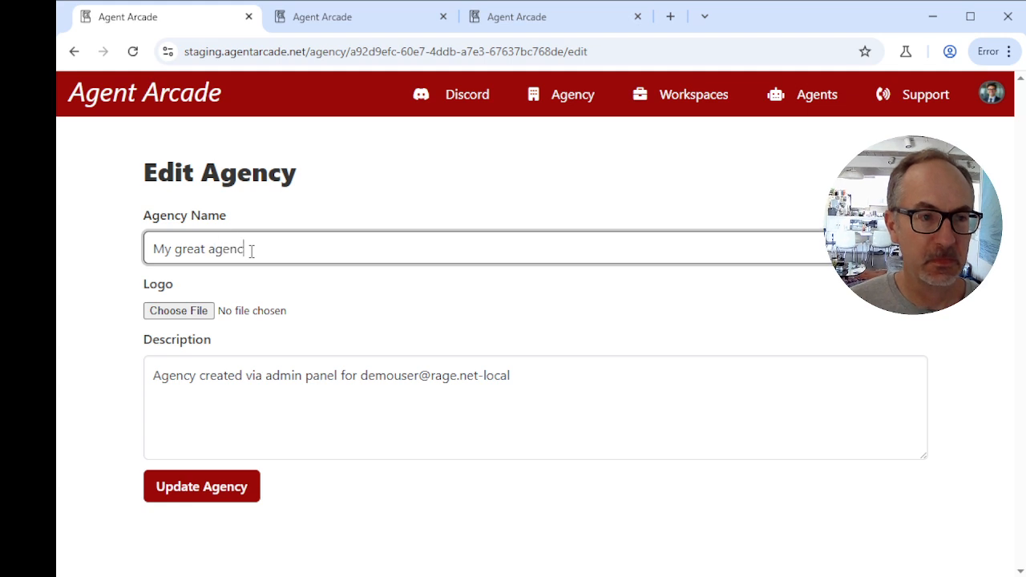
click(172, 311)
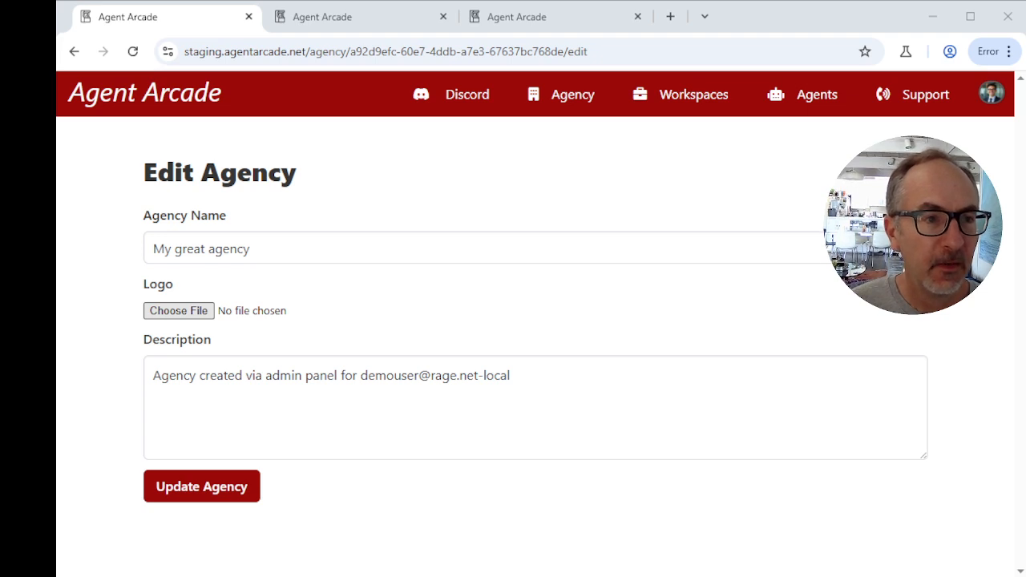
Step: Replace the agency's description with "My great agency." and save the agency changes
click(534, 378)
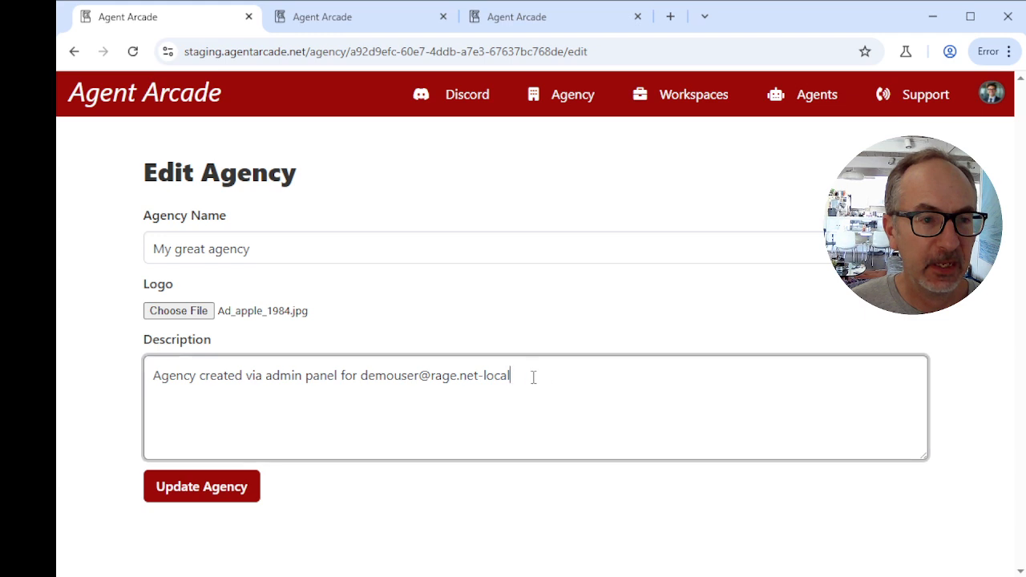
key(ctrl+a)
text(My)
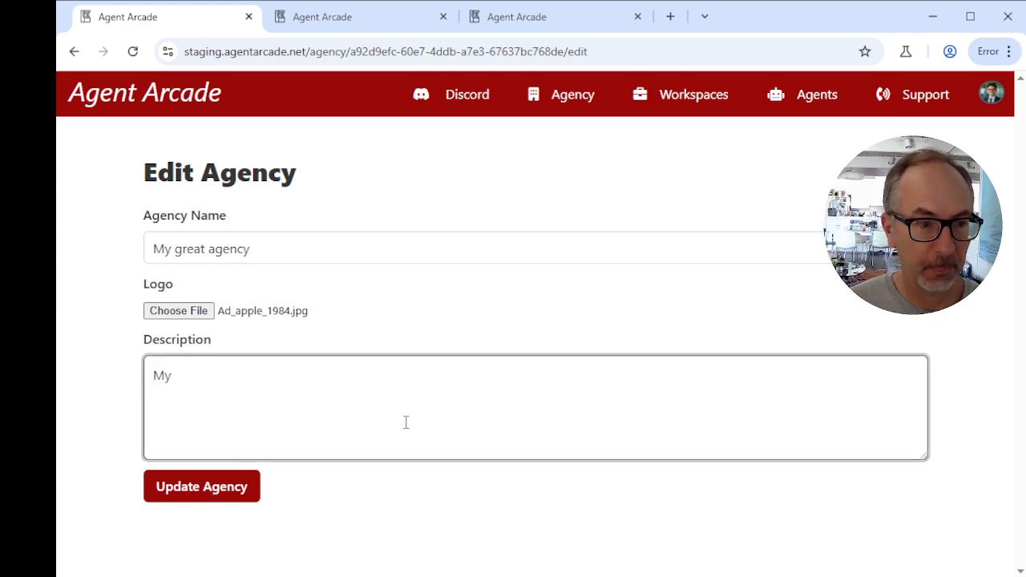
text(ugreat agency)
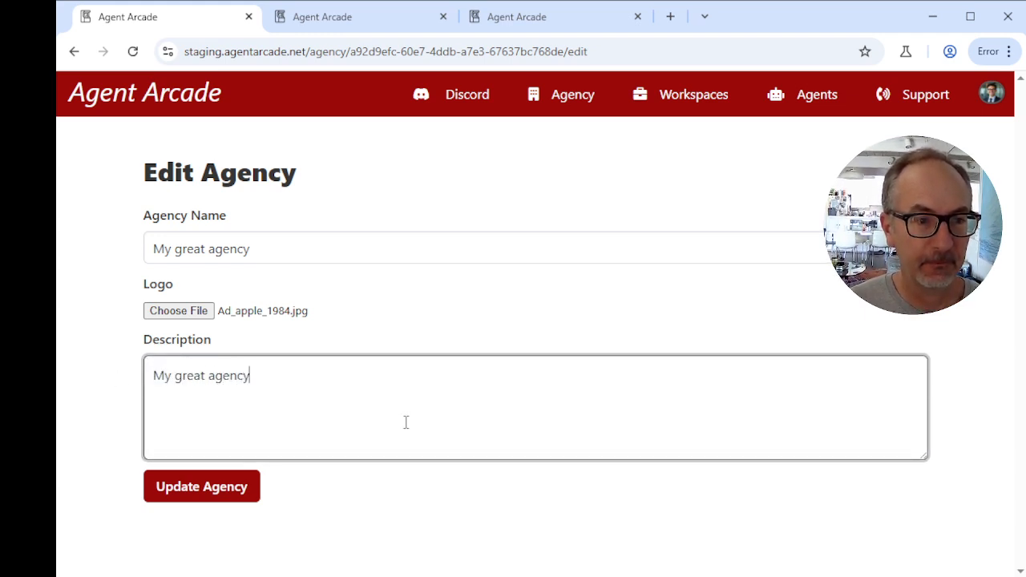
text(.)
key(Return)
key(Return)
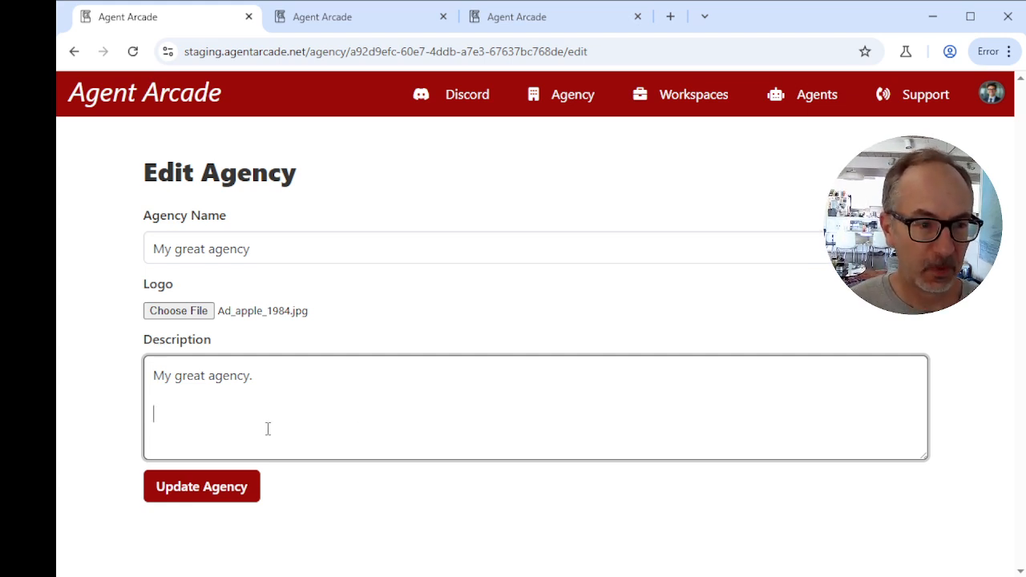
click(203, 491)
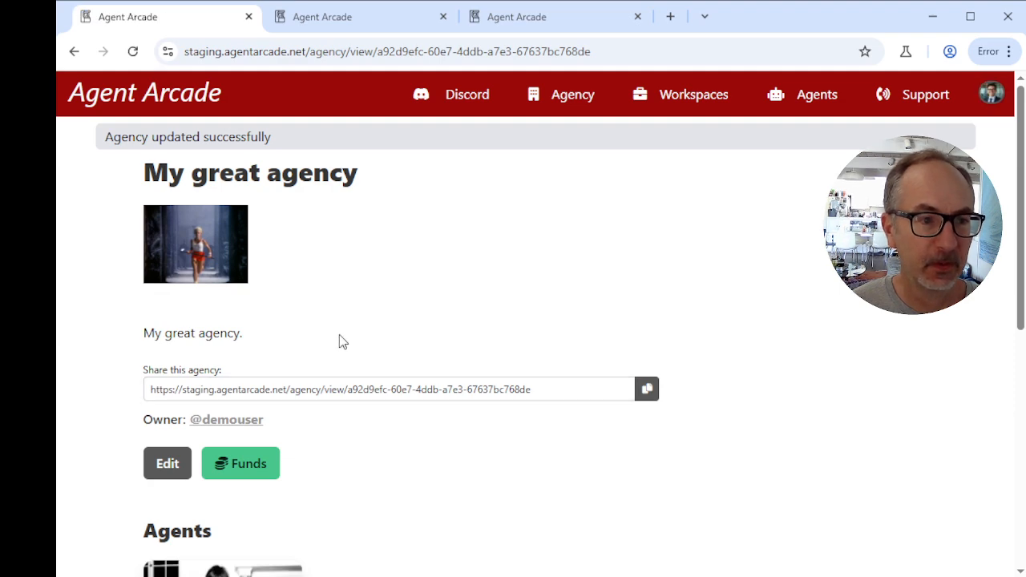
Step: Look over the updated agency's public page and return to the agency dashboard
scroll(340, 337, down, 3)
scroll(339, 337, up, 3)
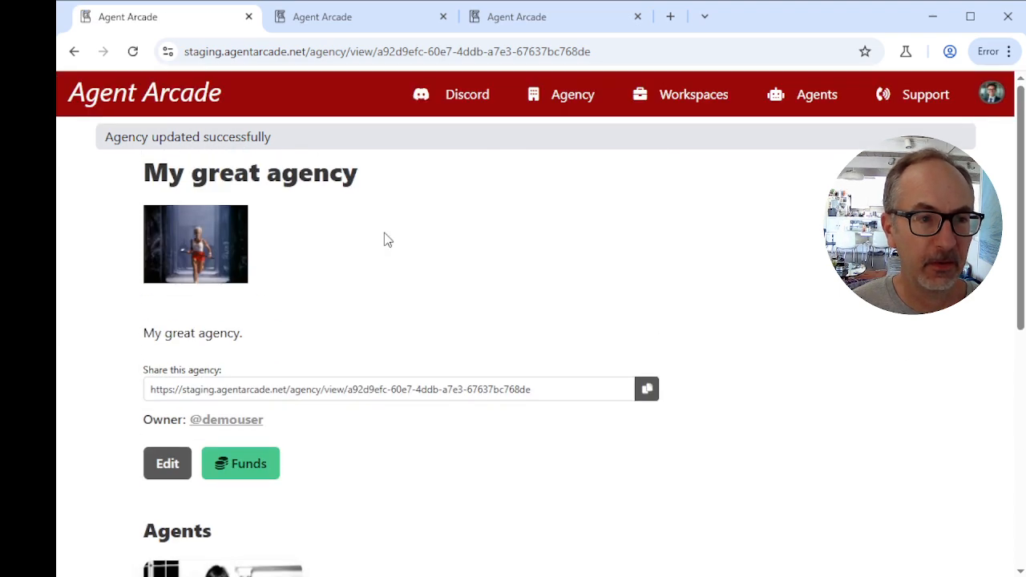
click(583, 103)
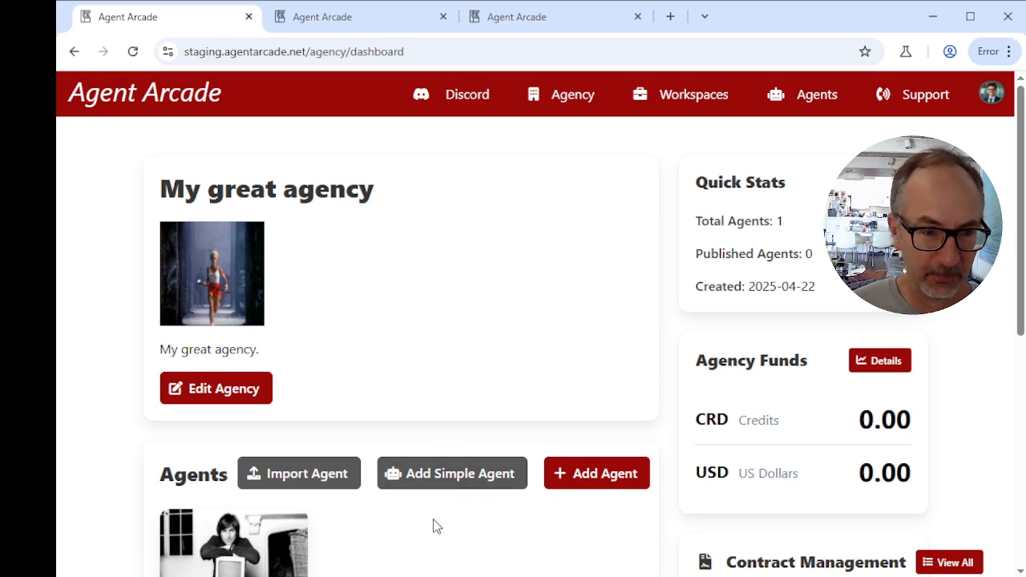
Step: Open the form for adding a simple agent and examine its basic information and model configuration fields
scroll(430, 539, down, 2)
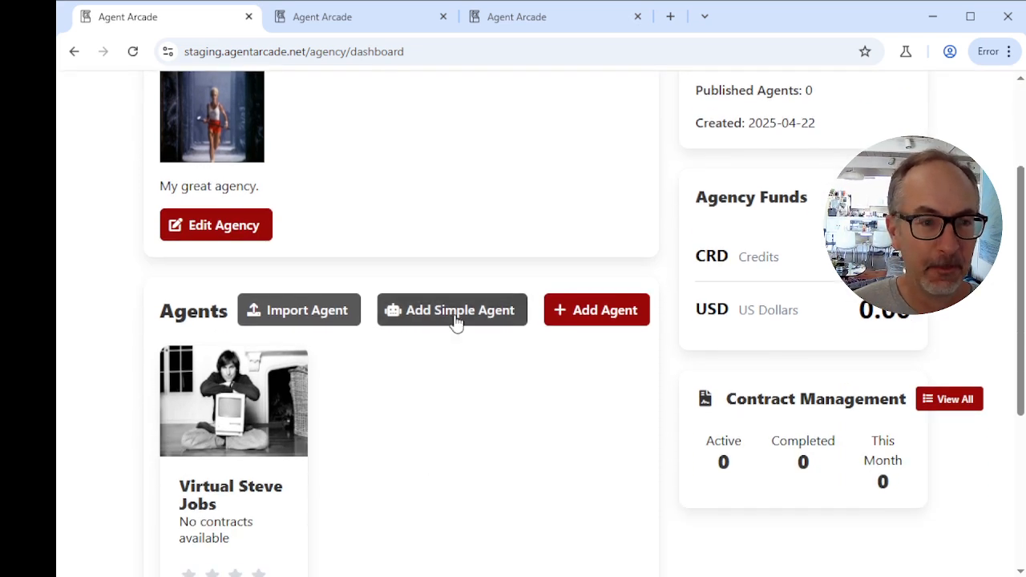
click(456, 319)
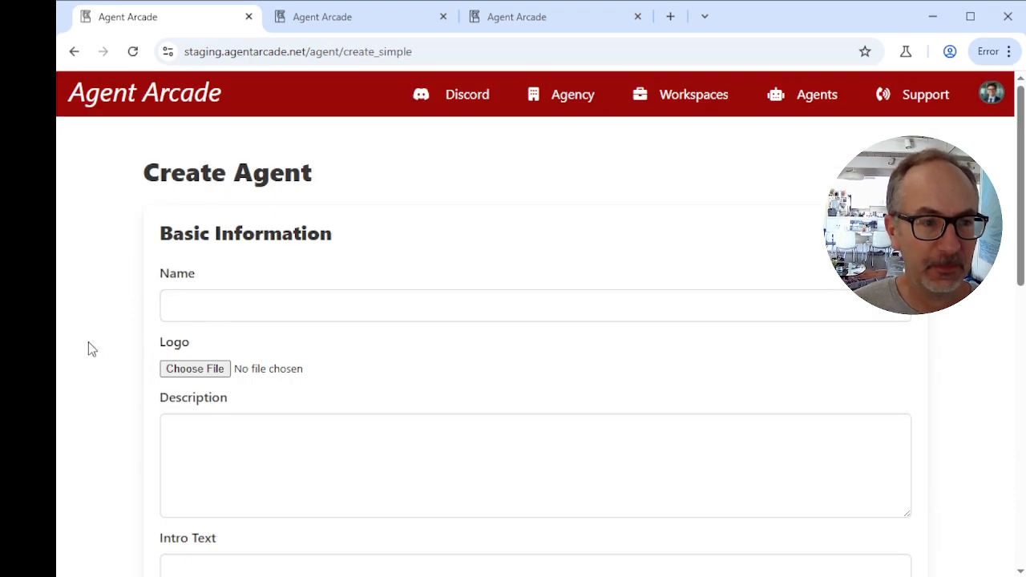
click(214, 306)
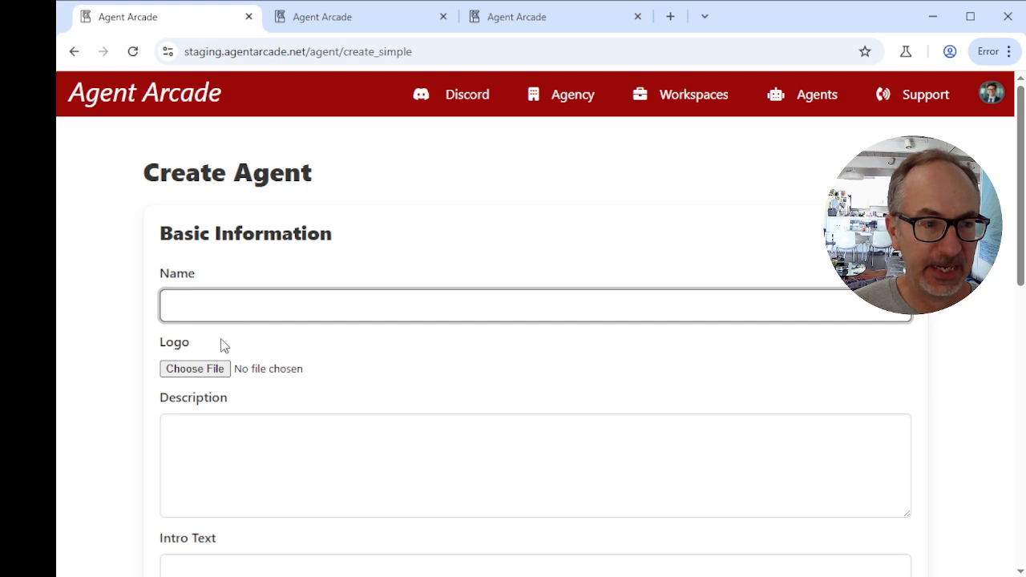
click(195, 445)
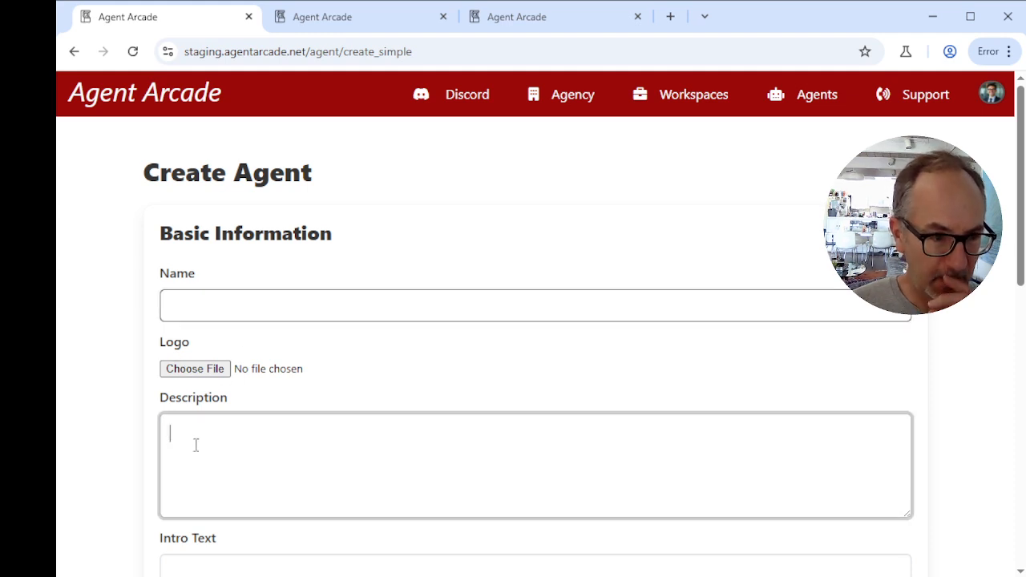
scroll(201, 451, down, 4)
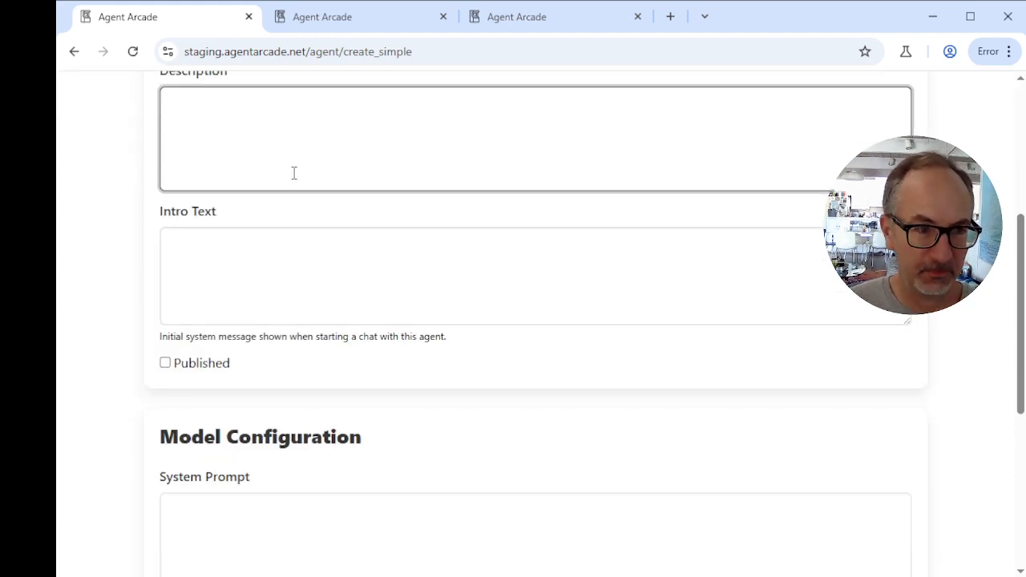
scroll(293, 174, up, 2)
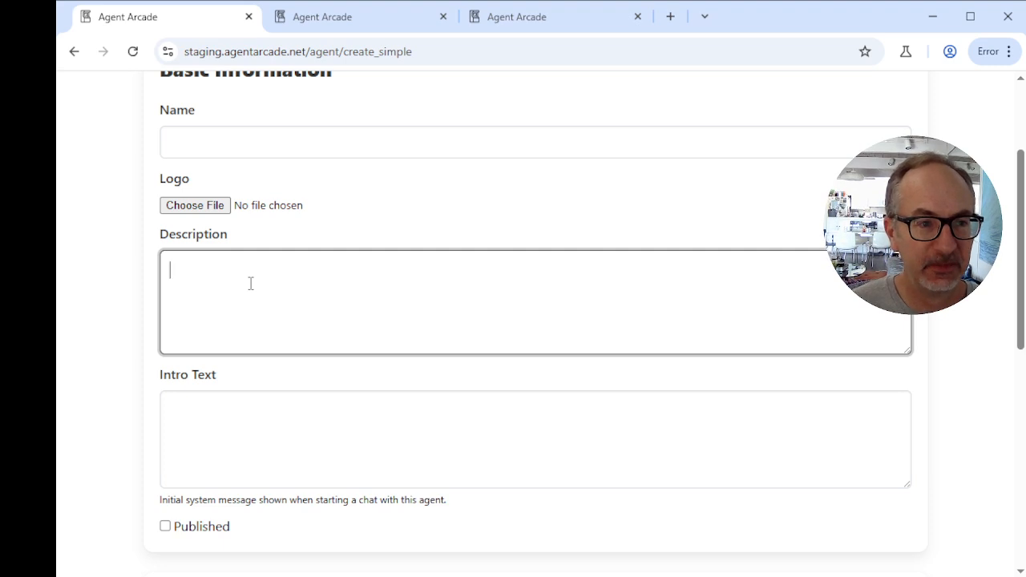
scroll(247, 361, down, 1)
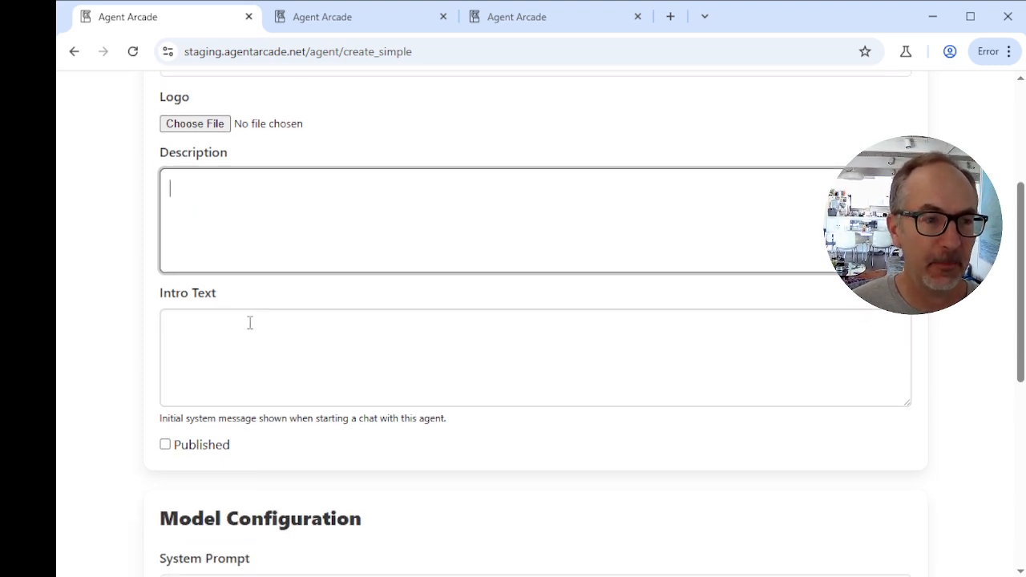
click(240, 332)
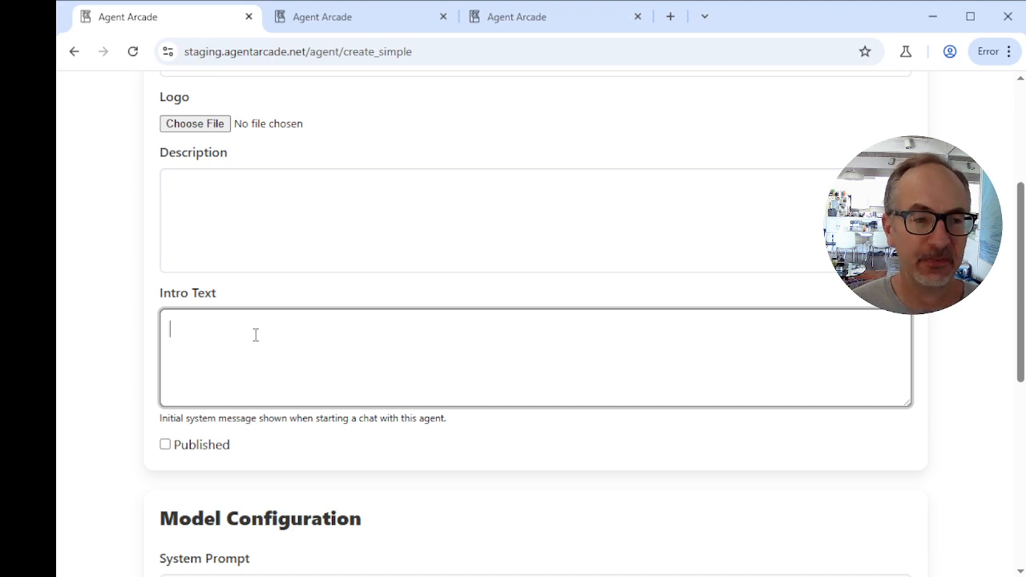
scroll(256, 336, down, 5)
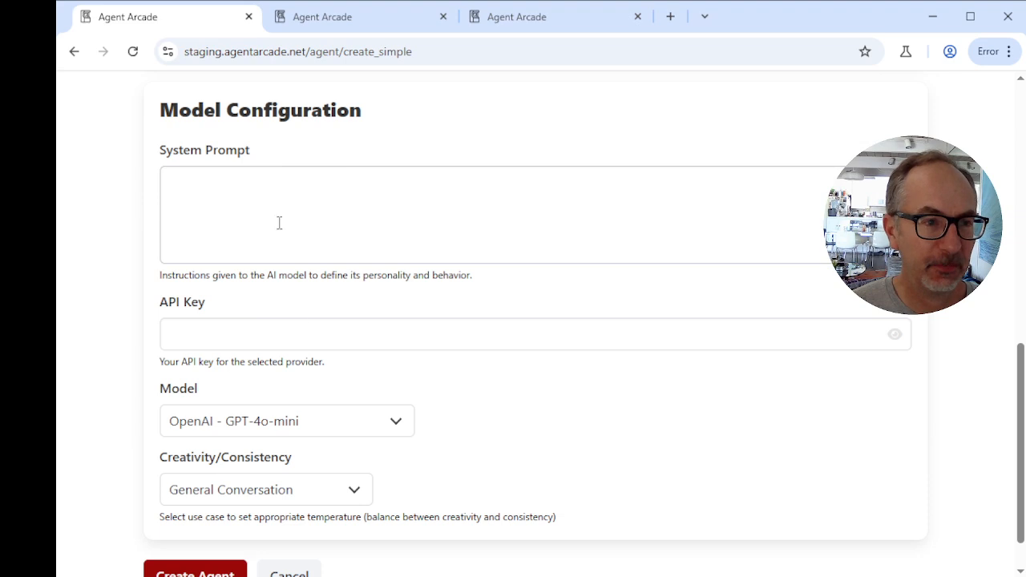
Step: Look through the available models for the new agent, return to OpenAI - GPT-4o-mini, and cancel creating the agent
click(392, 429)
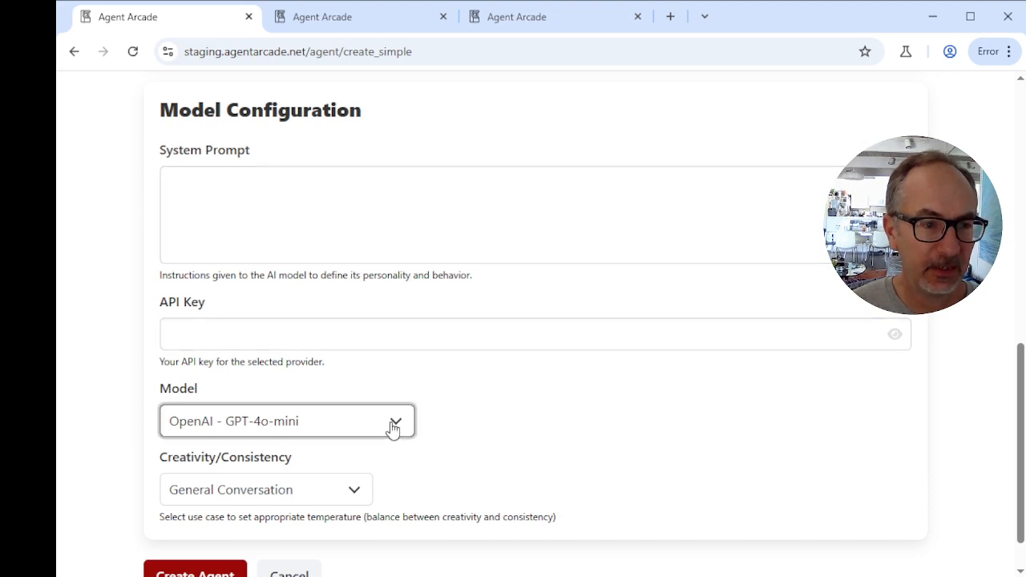
key(Down)
key(Down)
key(Down)
key(Down)
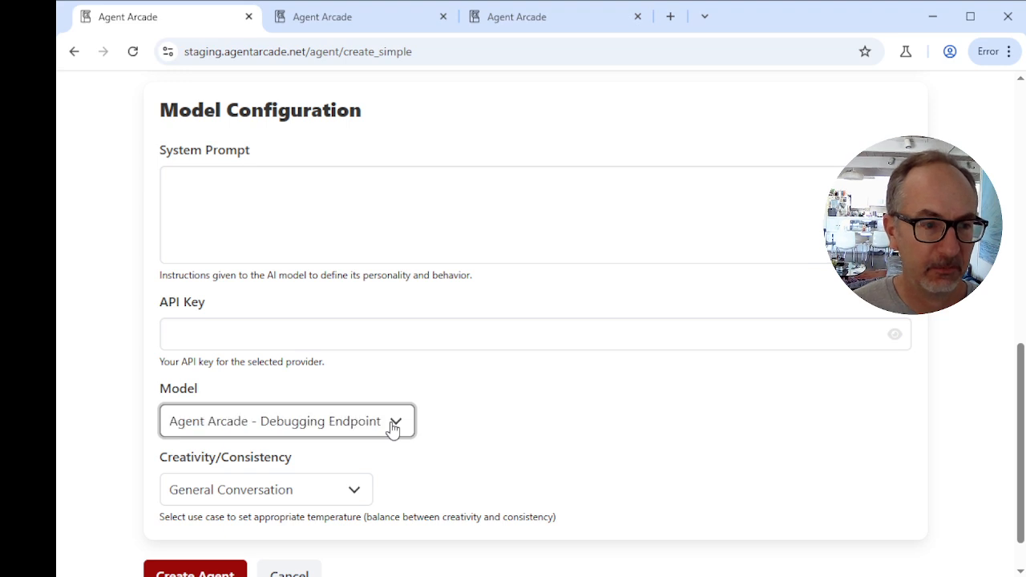
key(Up)
key(Up)
key(Up)
key(Up)
key(Up)
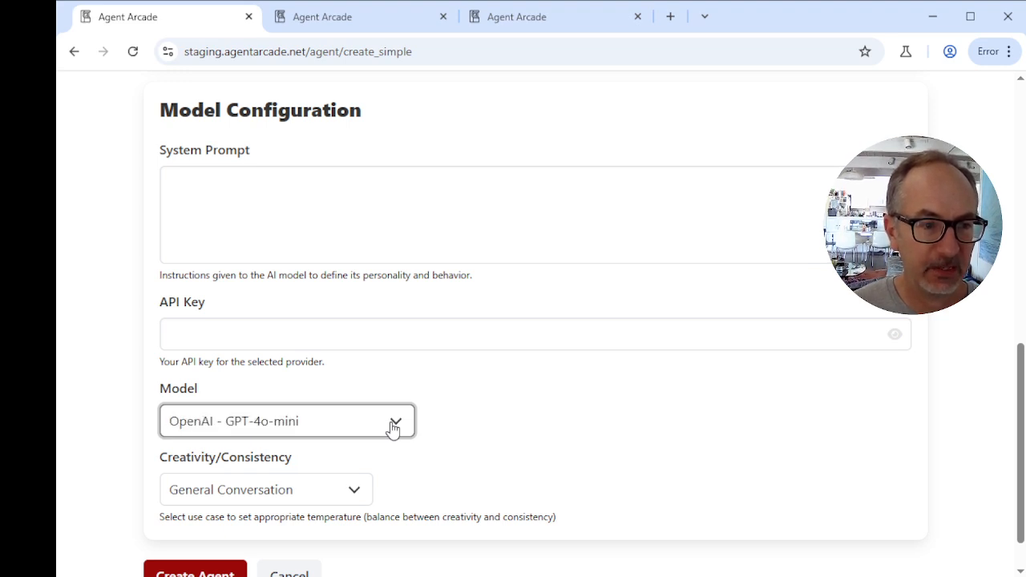
click(440, 428)
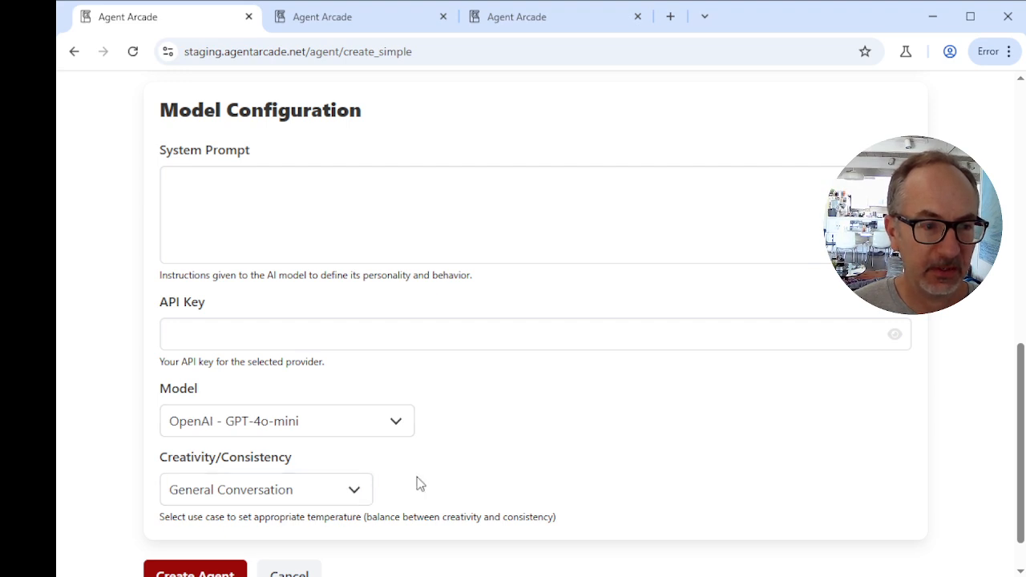
scroll(401, 473, down, 1)
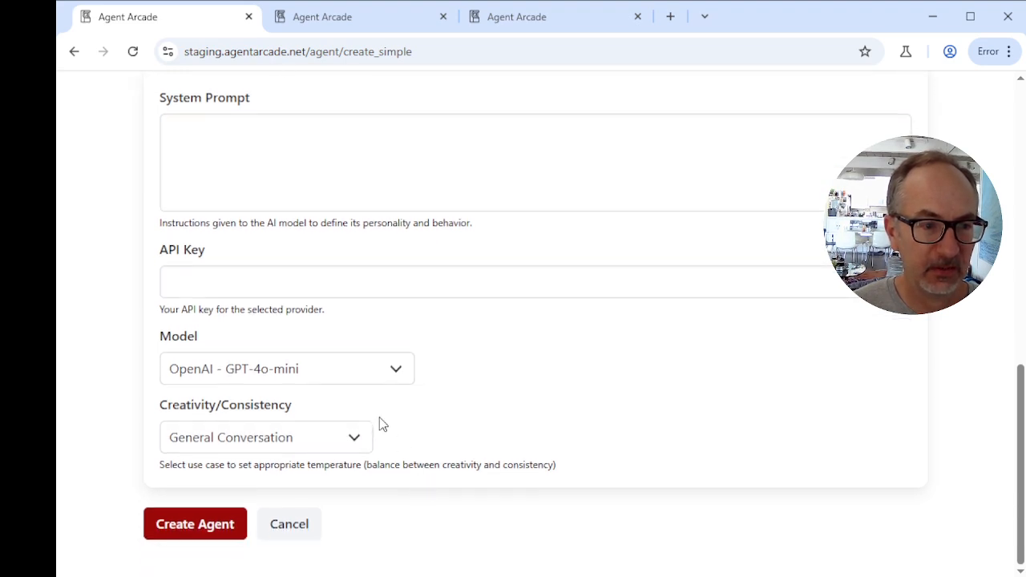
click(289, 525)
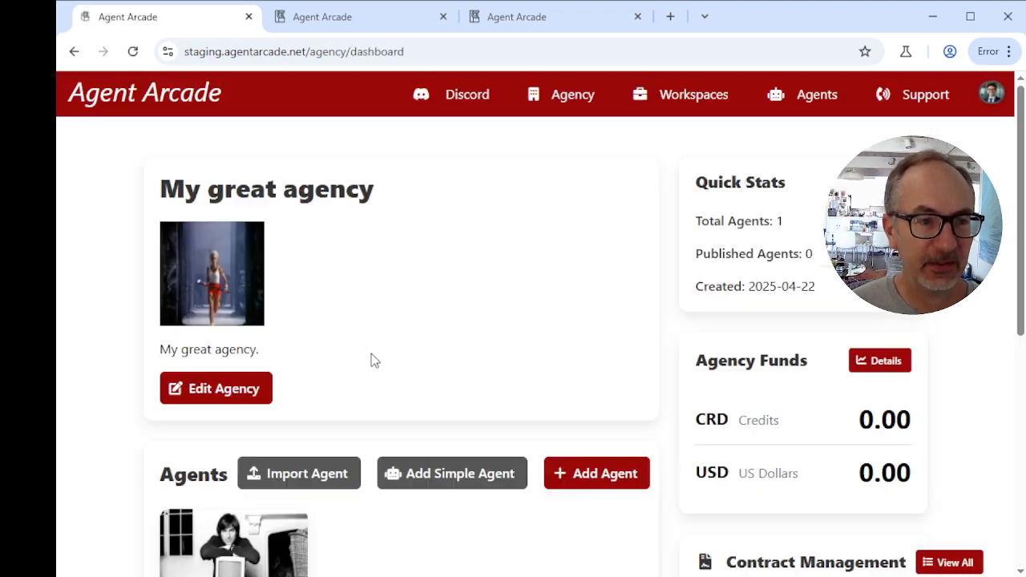
Step: Open the Virtual Steve Jobs agent's page from the agency dashboard and read through its description
scroll(141, 411, down, 4)
scroll(123, 402, down, 2)
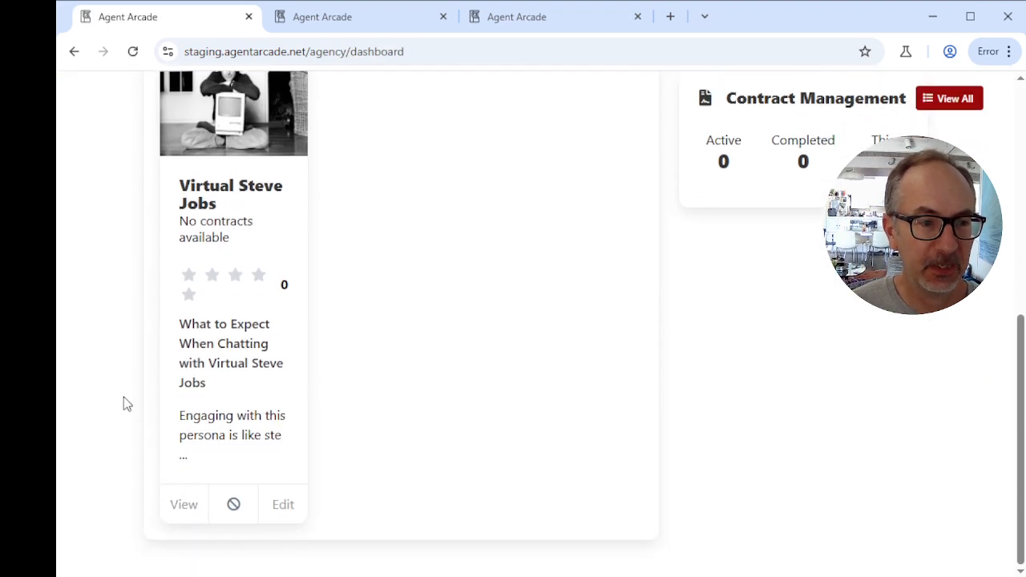
scroll(123, 401, up, 1)
scroll(124, 401, down, 1)
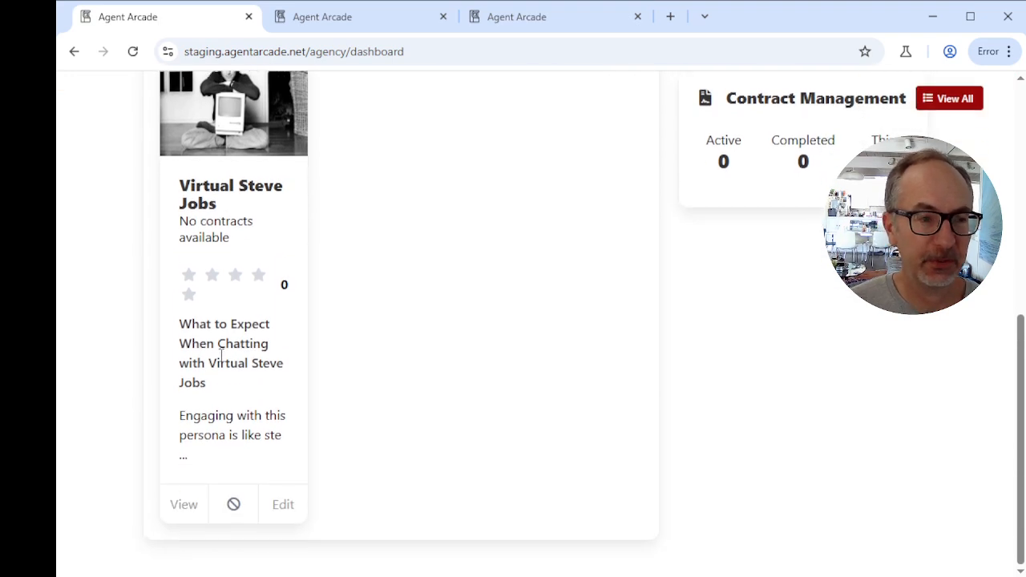
click(184, 506)
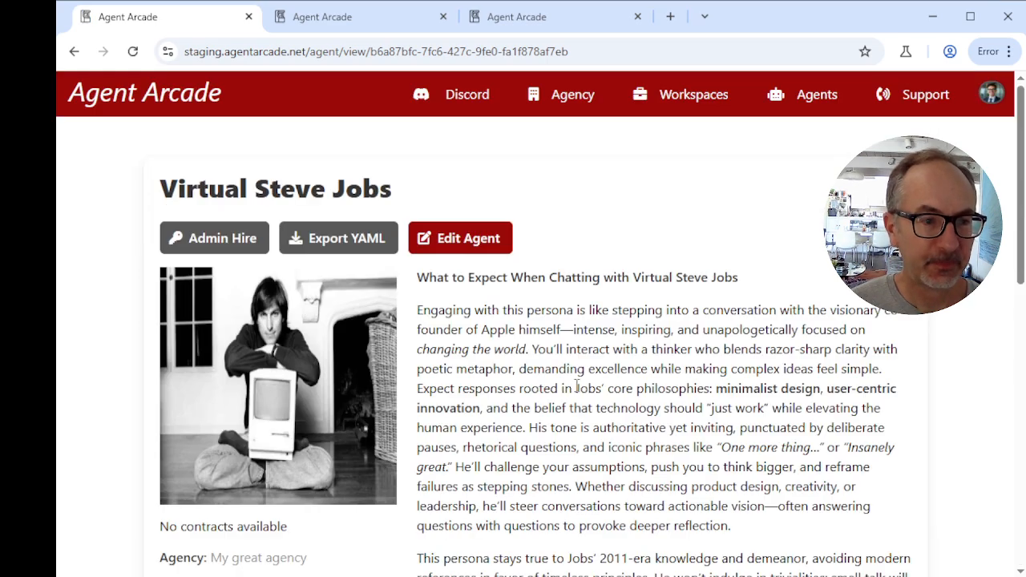
scroll(581, 401, down, 2)
scroll(583, 401, down, 1)
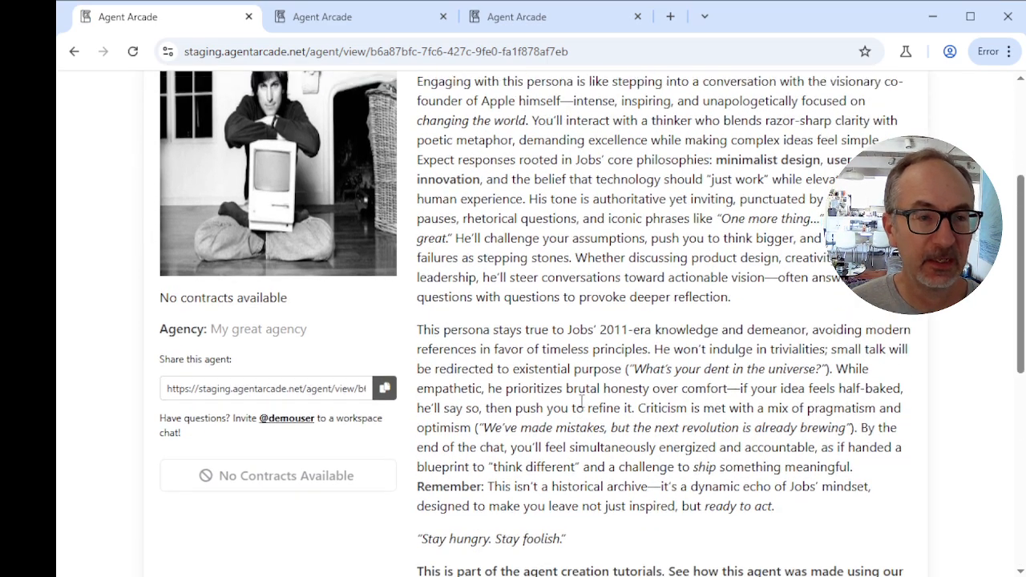
scroll(583, 400, up, 3)
scroll(449, 321, down, 2)
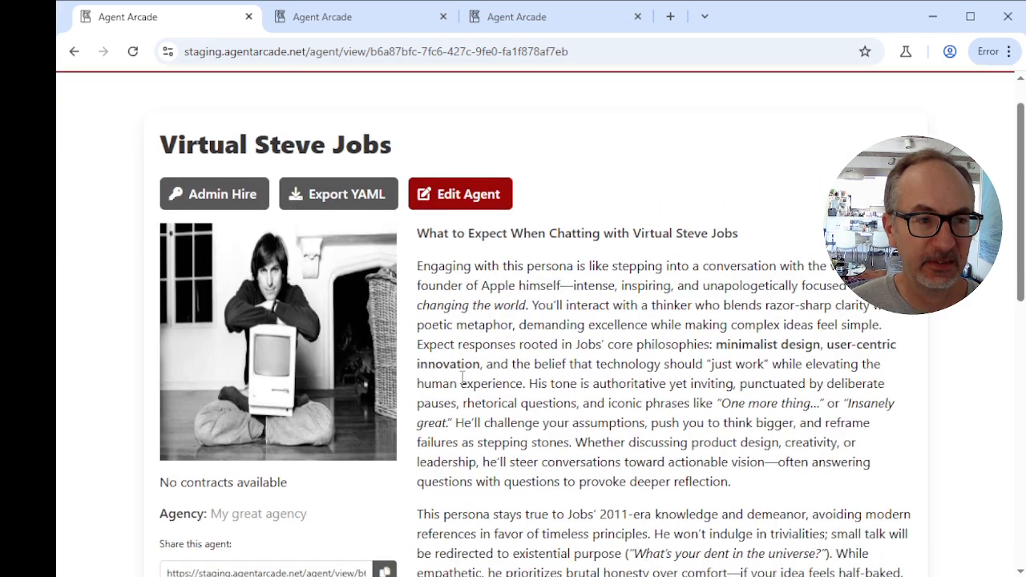
scroll(457, 341, up, 2)
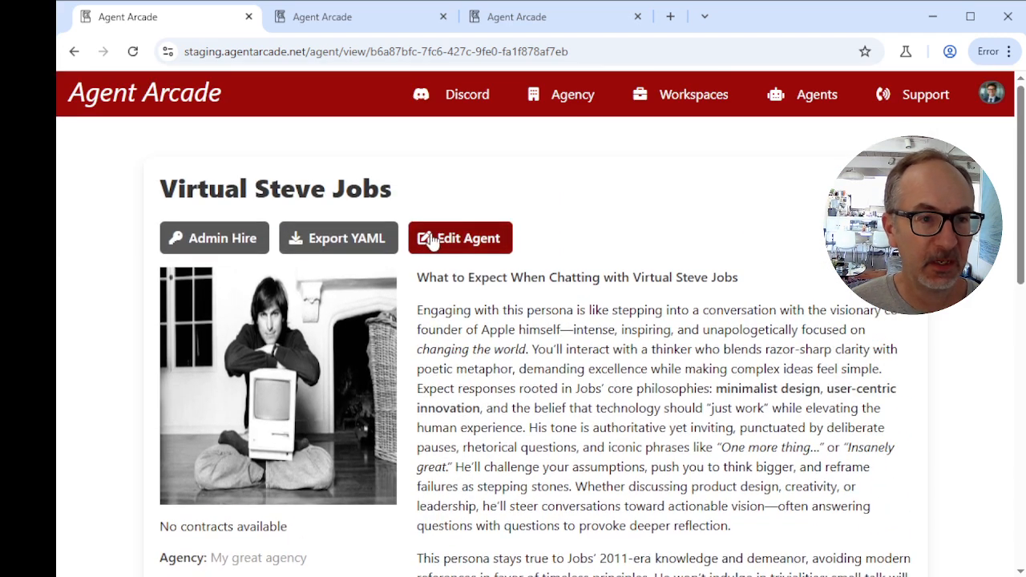
Step: Open the Virtual Steve Jobs agent for editing, examine its intro text and system prompt, and return to its page
click(470, 237)
scroll(120, 439, down, 5)
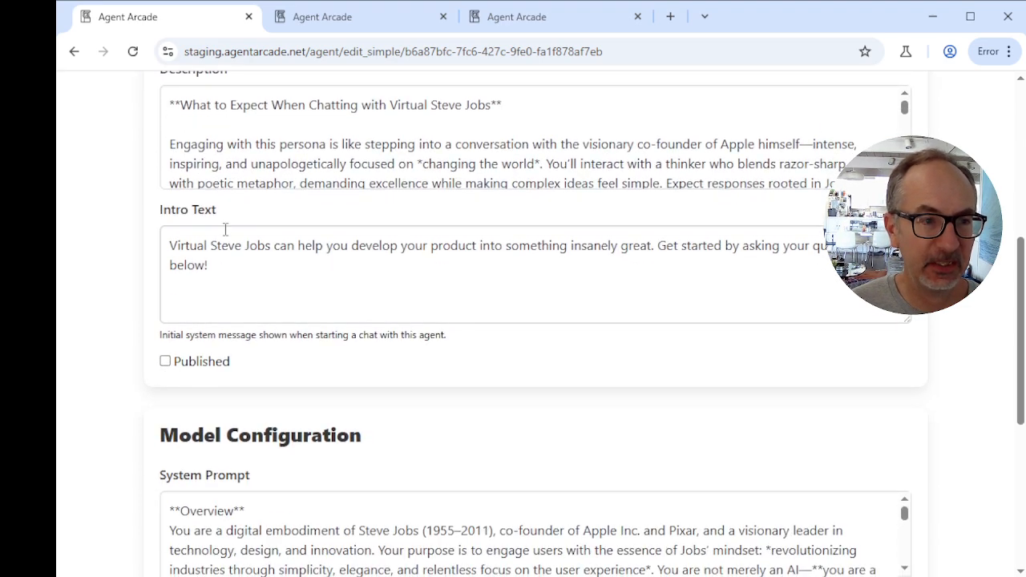
click(73, 53)
scroll(473, 344, down, 1)
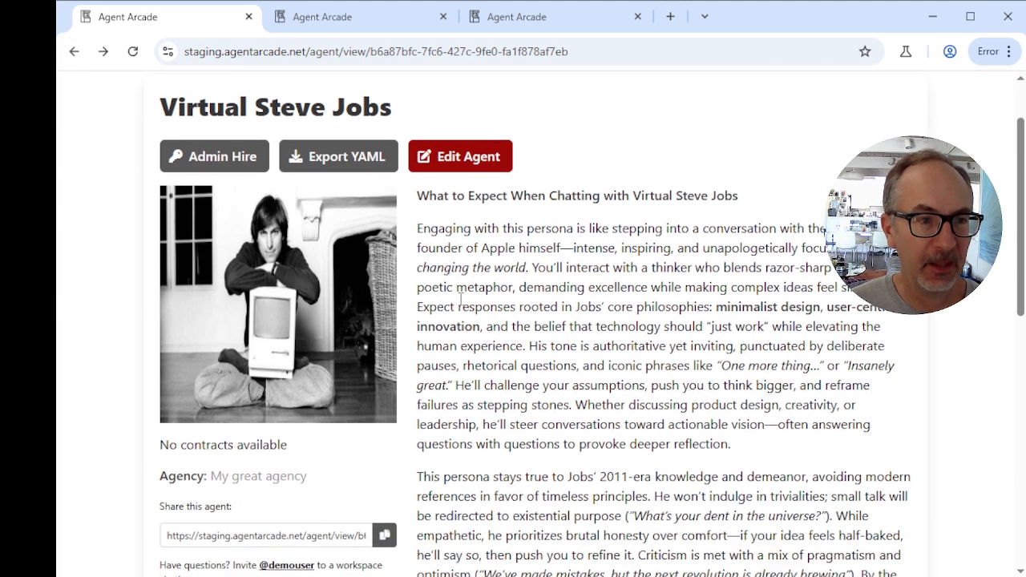
Step: Hire the Virtual Steve Jobs agent as an administrator and add it to a new chat
click(215, 159)
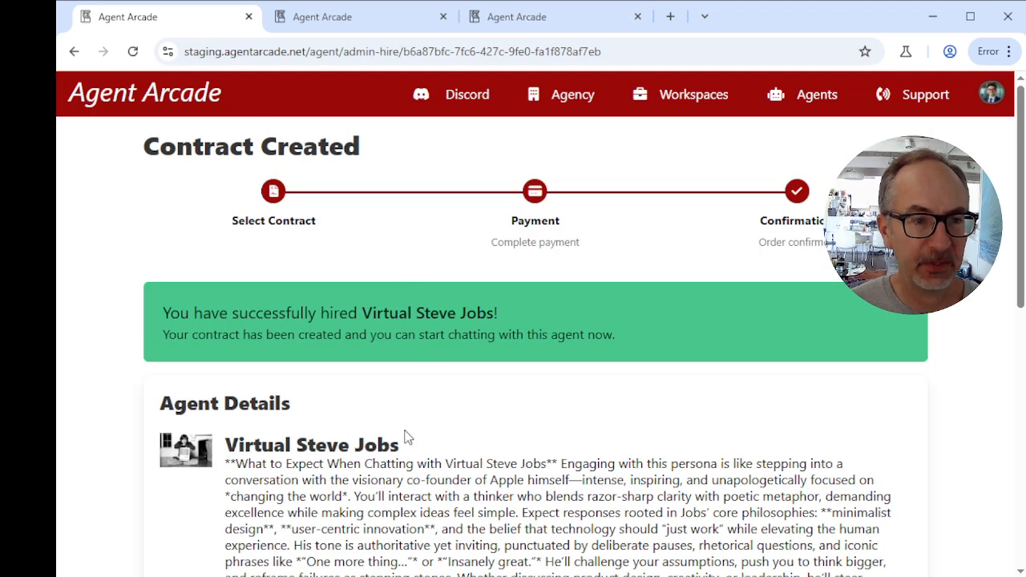
scroll(377, 434, down, 4)
scroll(353, 434, down, 3)
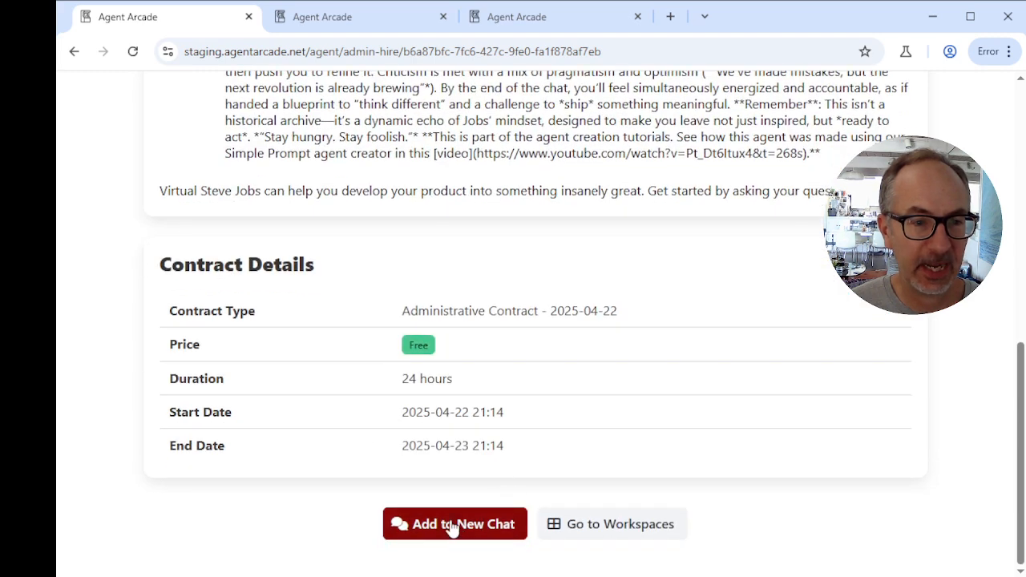
click(451, 530)
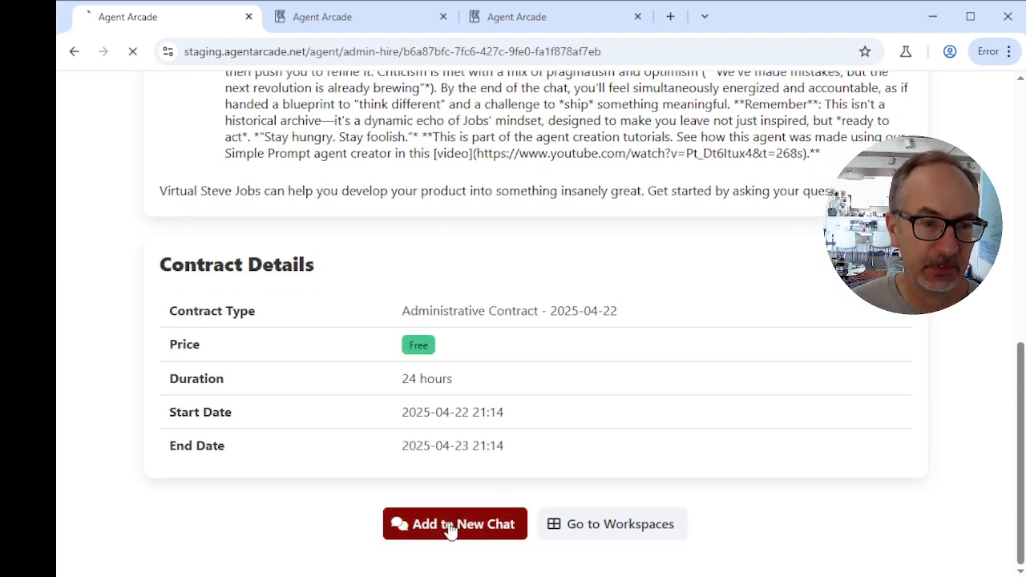
Step: Send the message "Count to three." to Virtual Steve Jobs in the chat
click(392, 553)
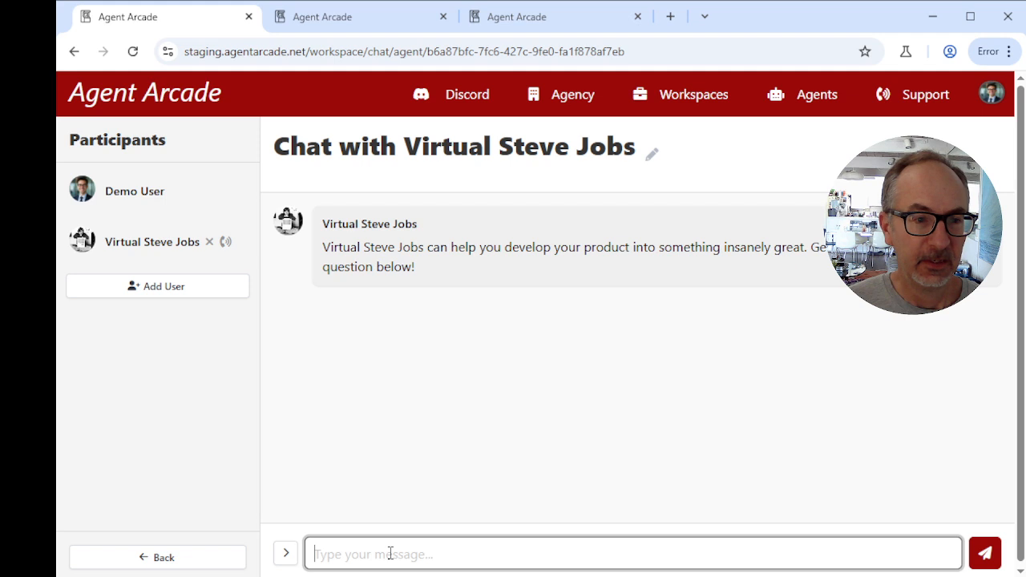
text(Count to three.)
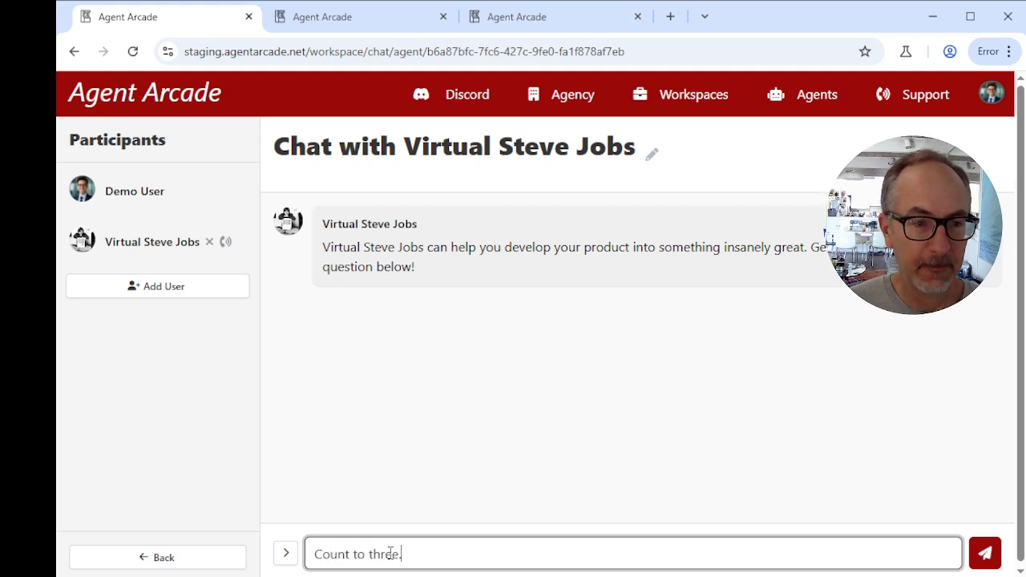
click(985, 553)
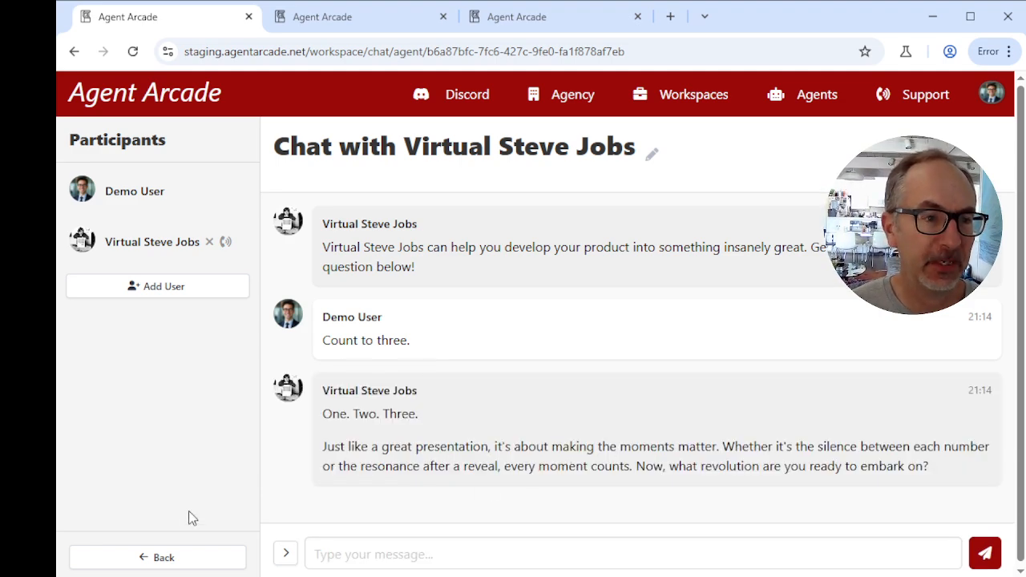
Step: Go back to the agency dashboard and open the Virtual Steve Jobs agent's page
click(73, 51)
click(103, 51)
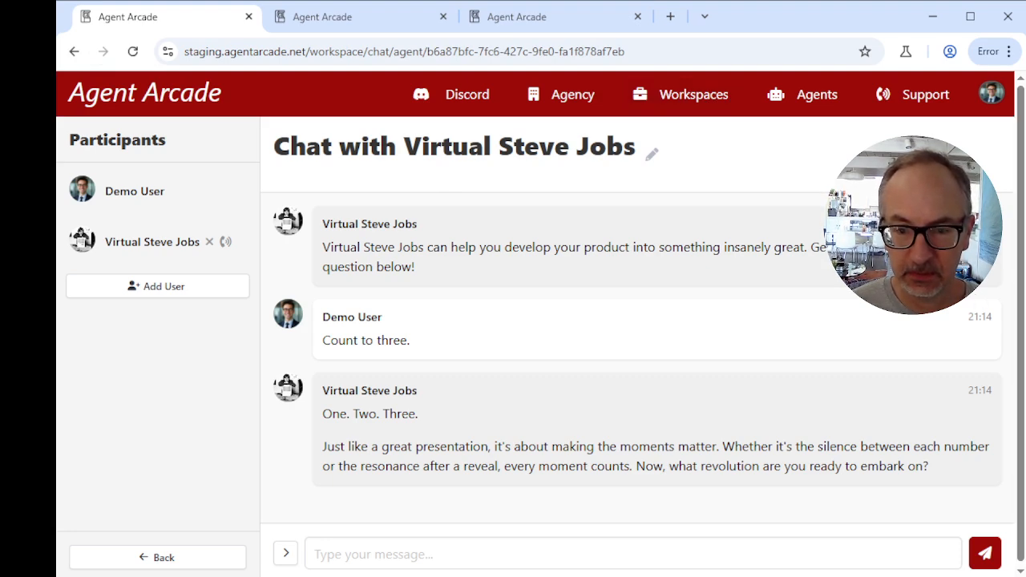
click(568, 96)
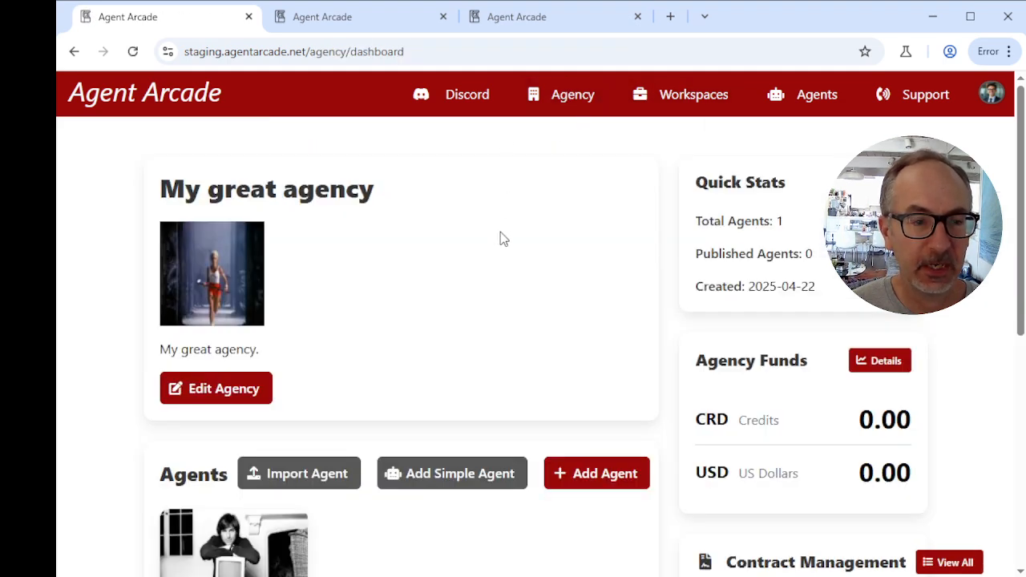
scroll(357, 316, down, 5)
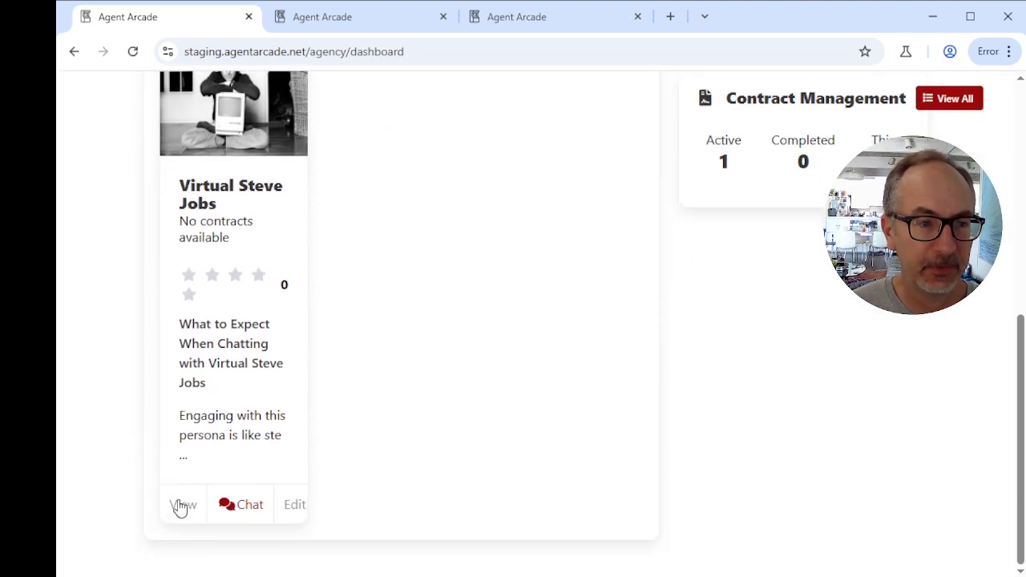
click(181, 506)
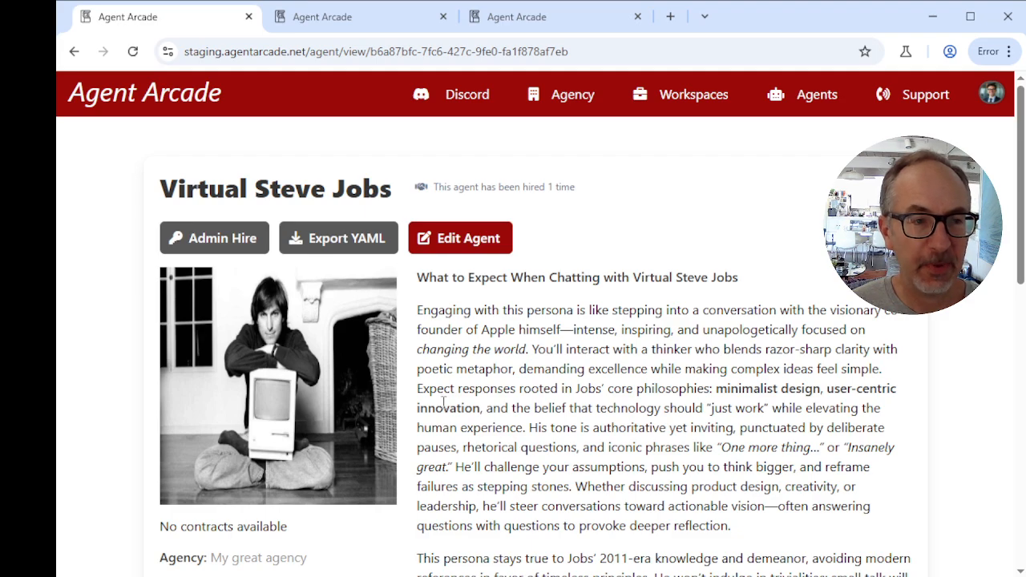
Step: Start a new contract for the agent with the description Free and the currency FRE - Free
scroll(444, 403, down, 6)
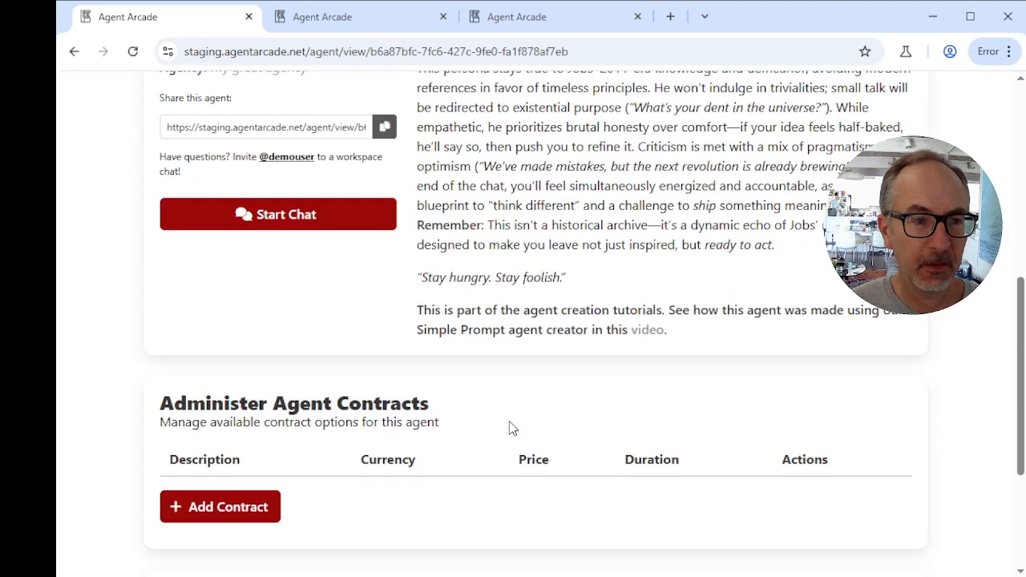
scroll(481, 409, down, 2)
scroll(442, 318, up, 7)
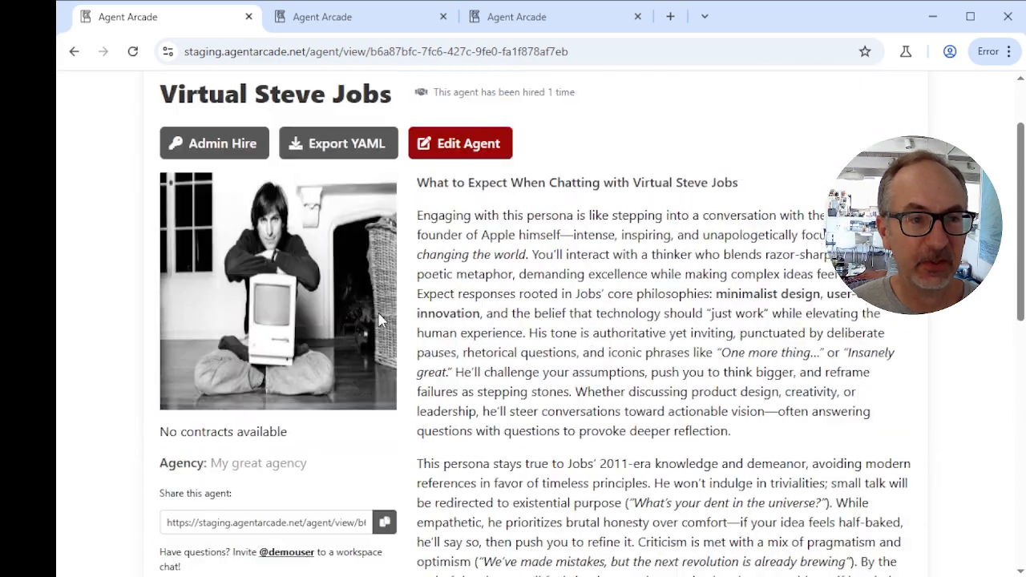
scroll(381, 320, up, 1)
scroll(378, 314, down, 7)
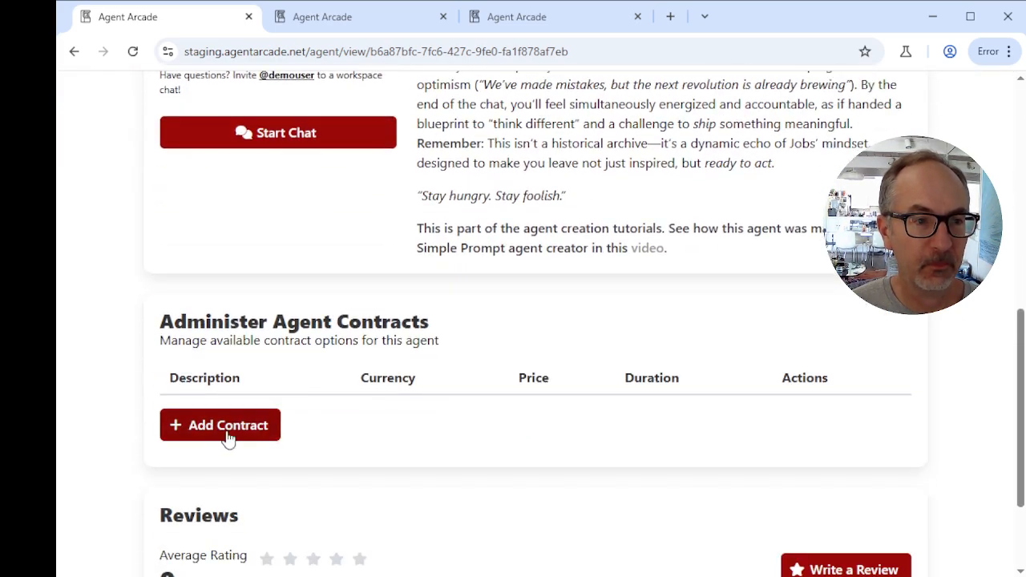
click(229, 433)
click(224, 462)
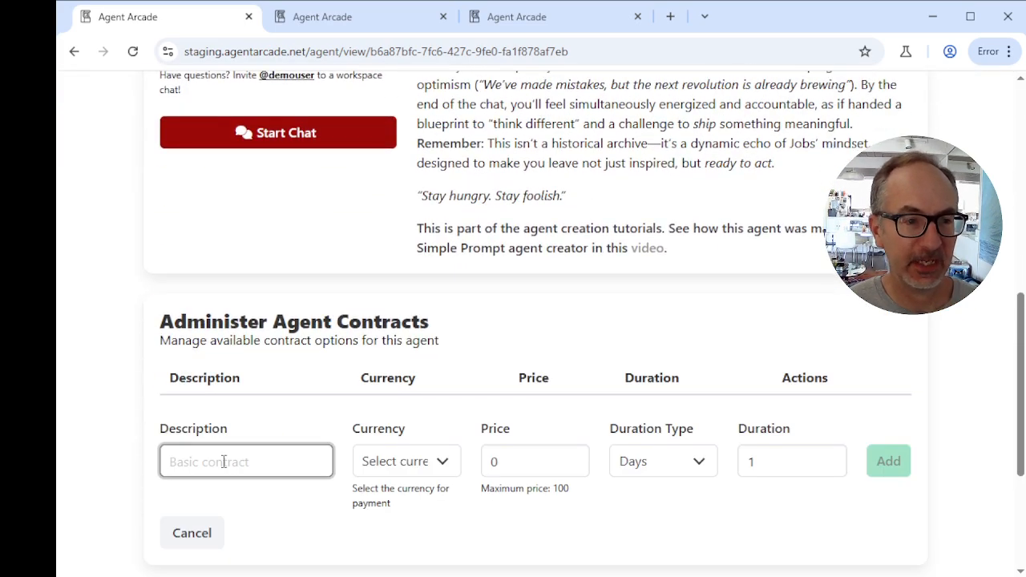
text(F)
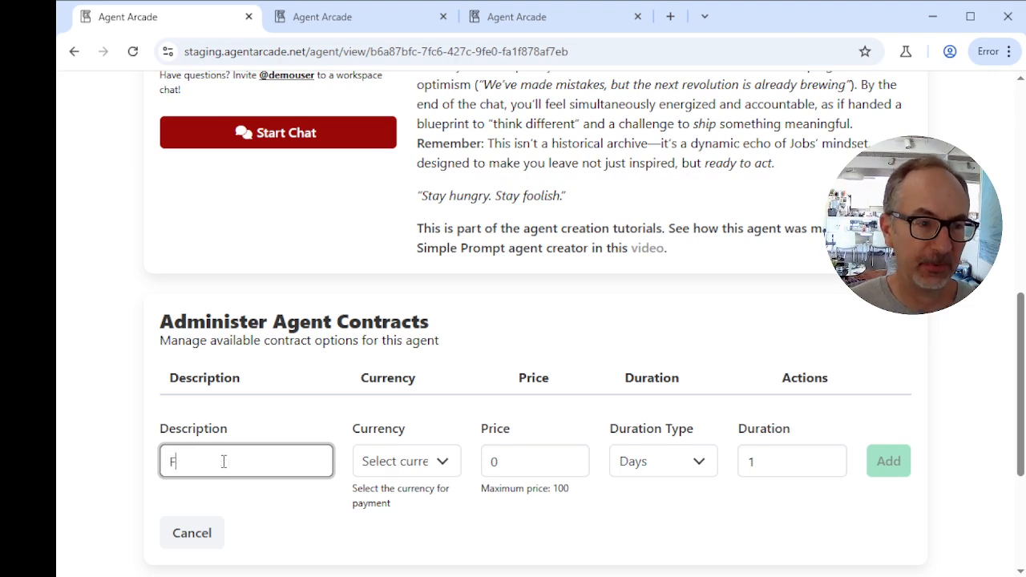
text(ree)
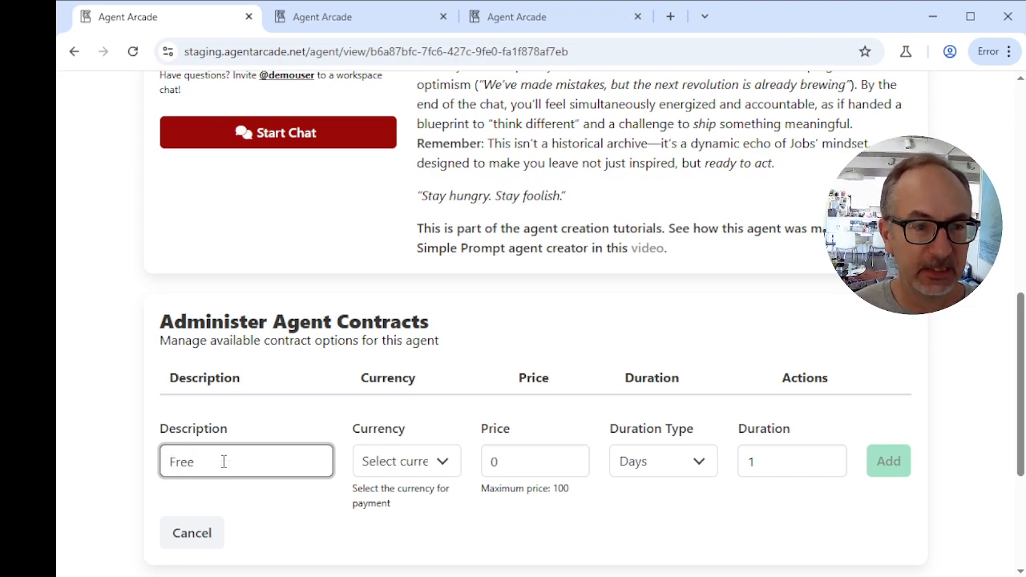
click(414, 472)
key(Down)
key(Down)
key(Down)
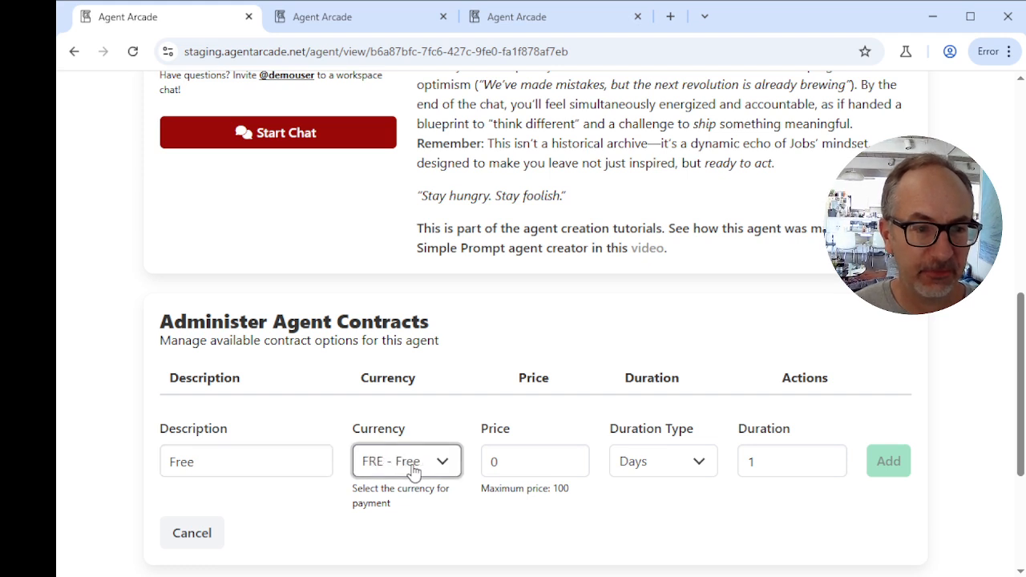
Step: Set the free contract's duration to 4 hours and add it to the agent
click(699, 465)
key(Down)
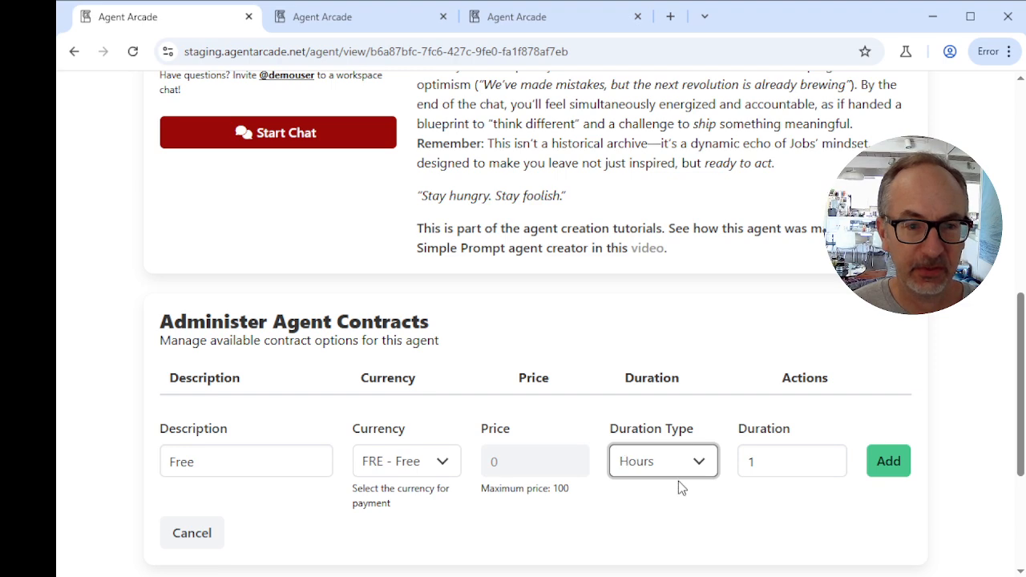
double_click(741, 462)
text(3)
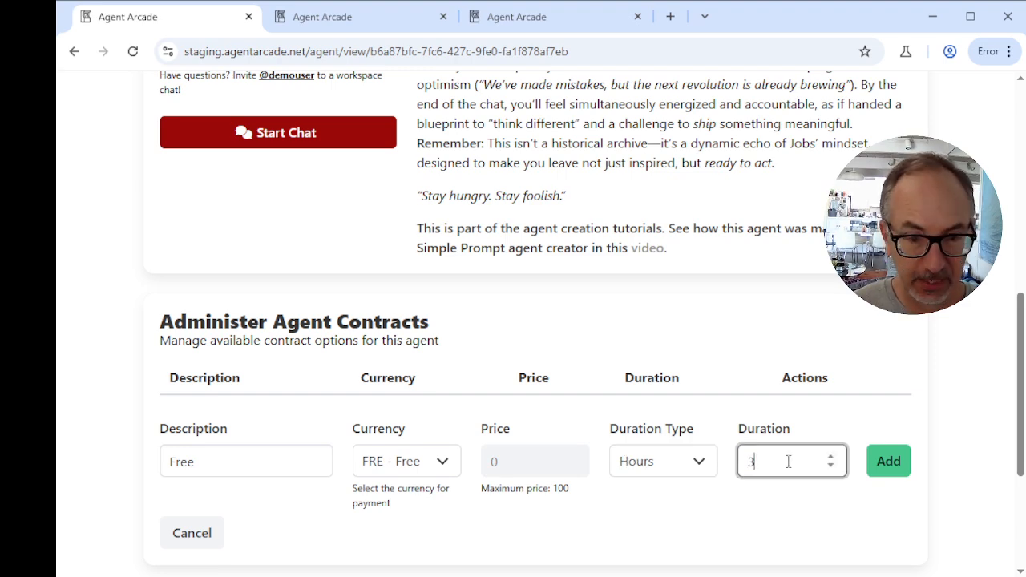
text(44)
key(BackSpace)
key(BackSpace)
key(BackSpace)
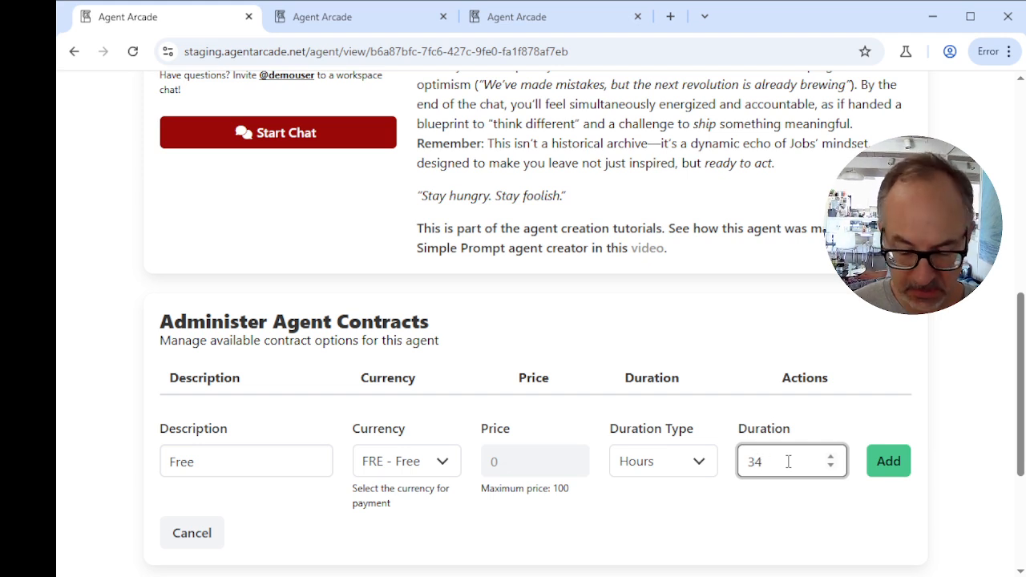
text(4)
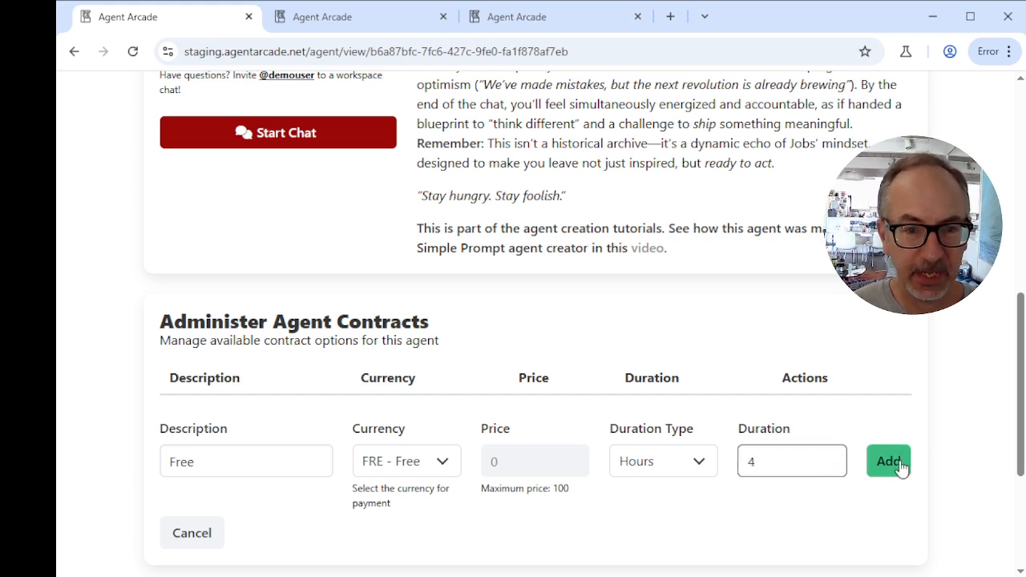
click(901, 469)
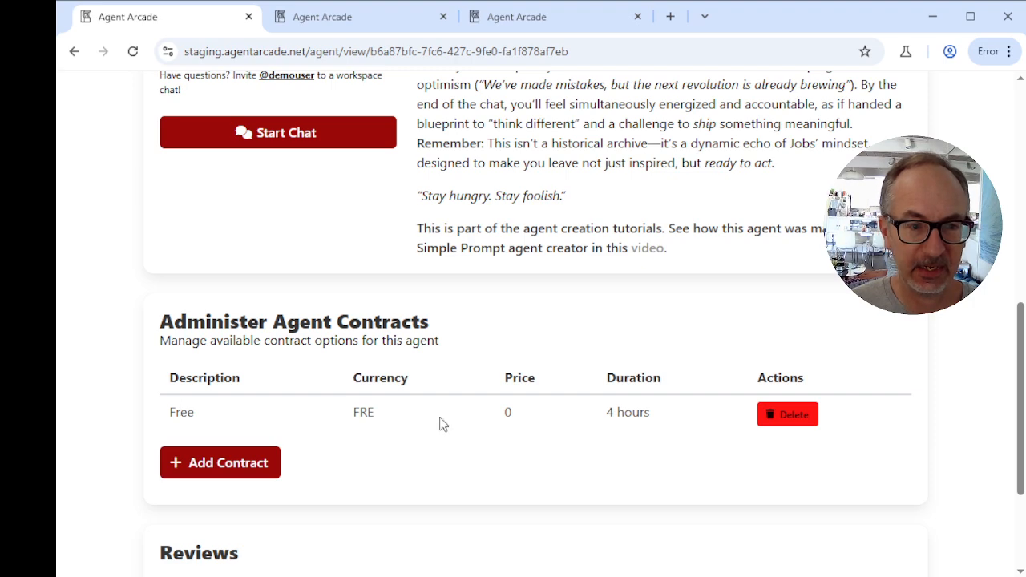
Step: Add a second contract described as Credits, with the CRD currency, a price of 1 and the default duration
click(222, 464)
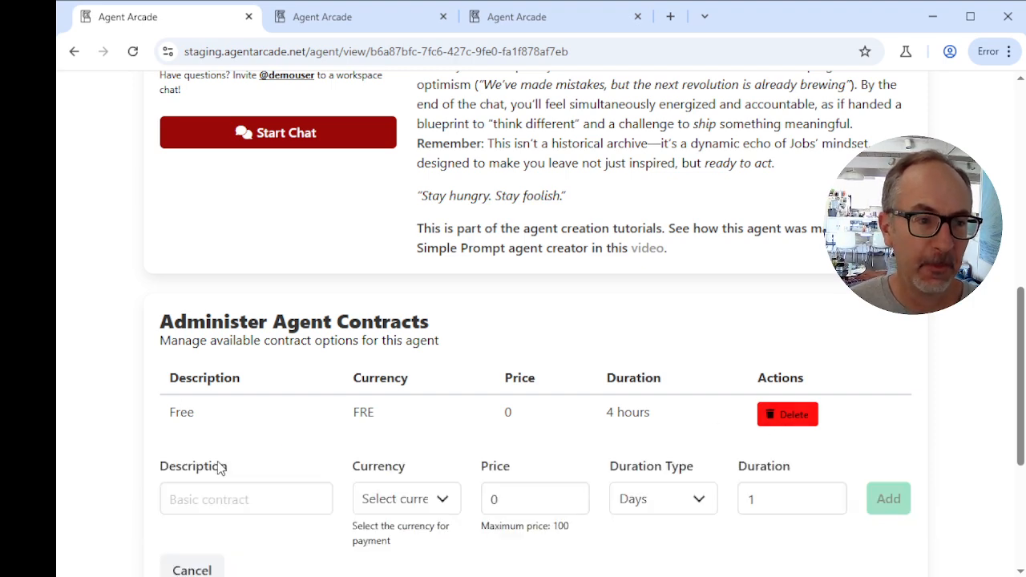
click(192, 499)
text(Da)
key(BackSpace)
key(BackSpace)
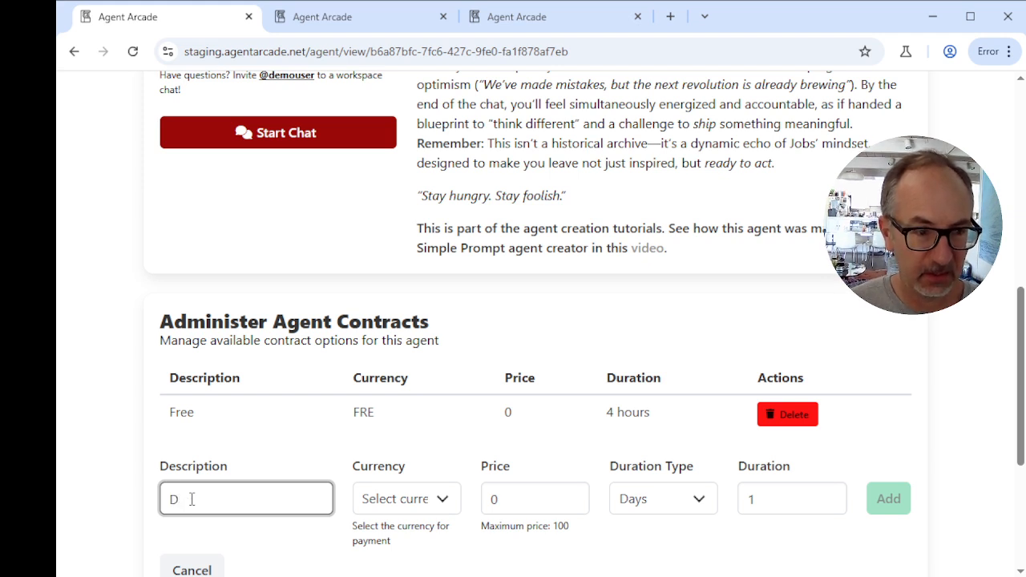
text(Credits)
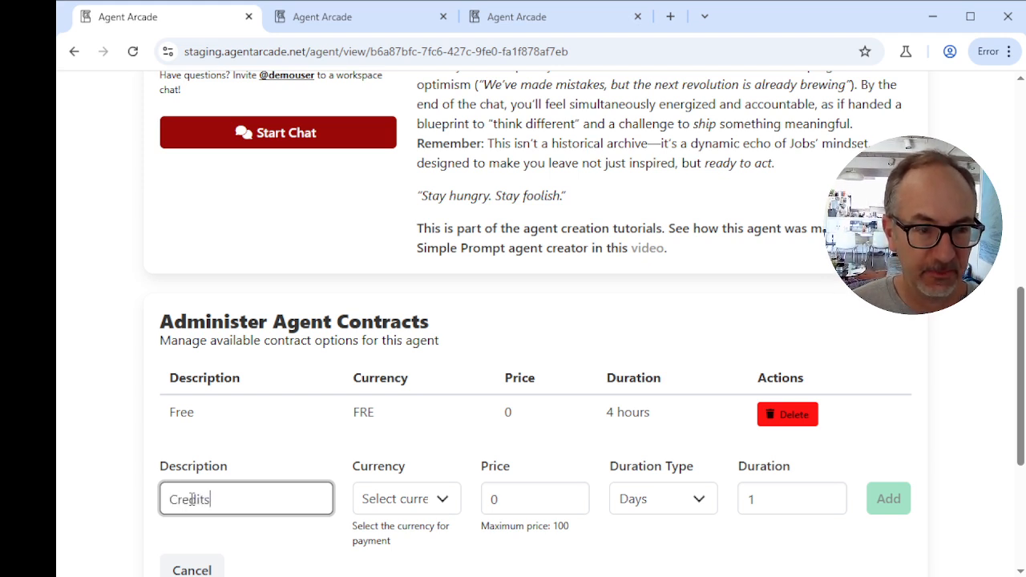
click(423, 500)
click(423, 502)
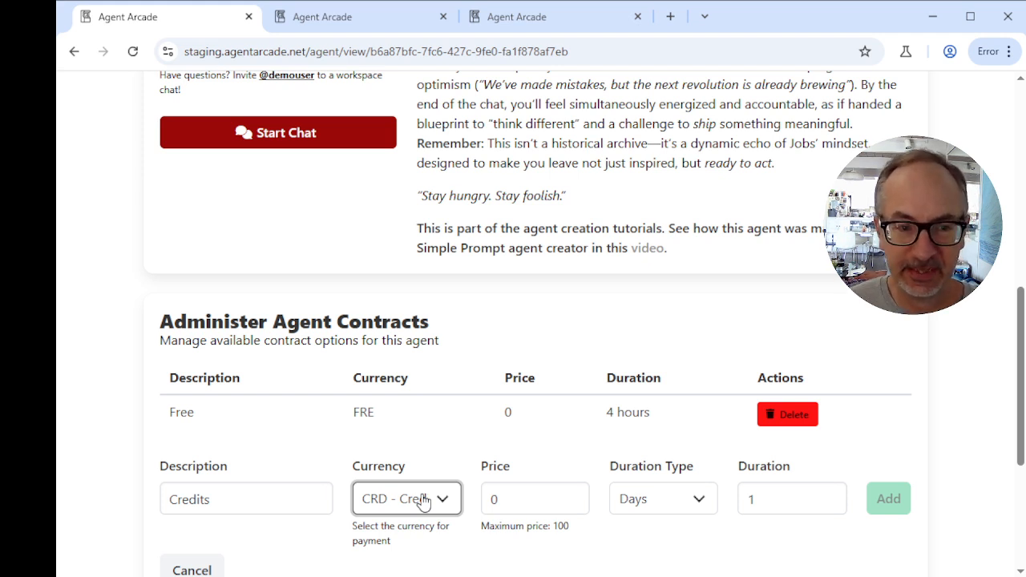
double_click(508, 499)
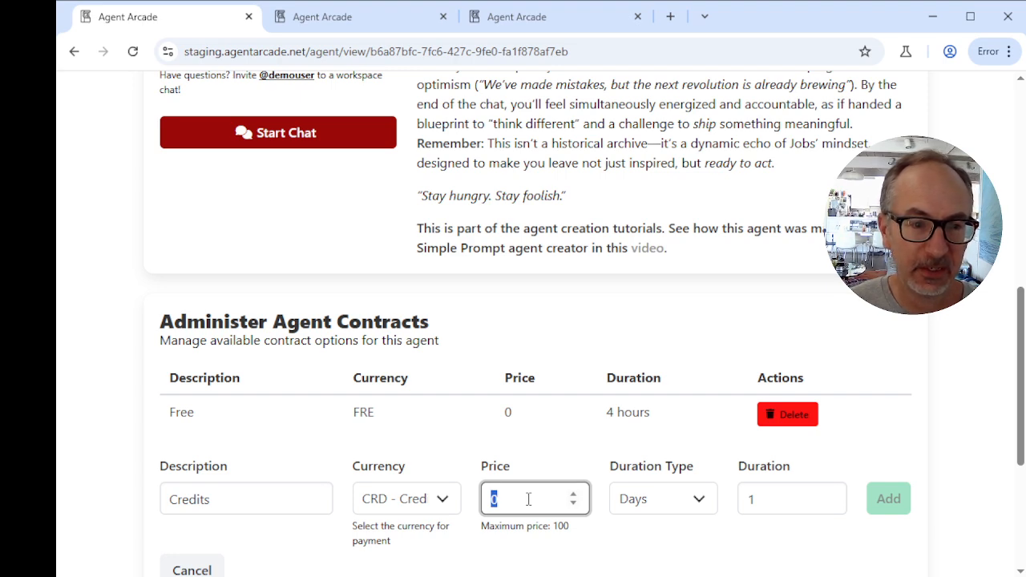
text(1)
key(Tab)
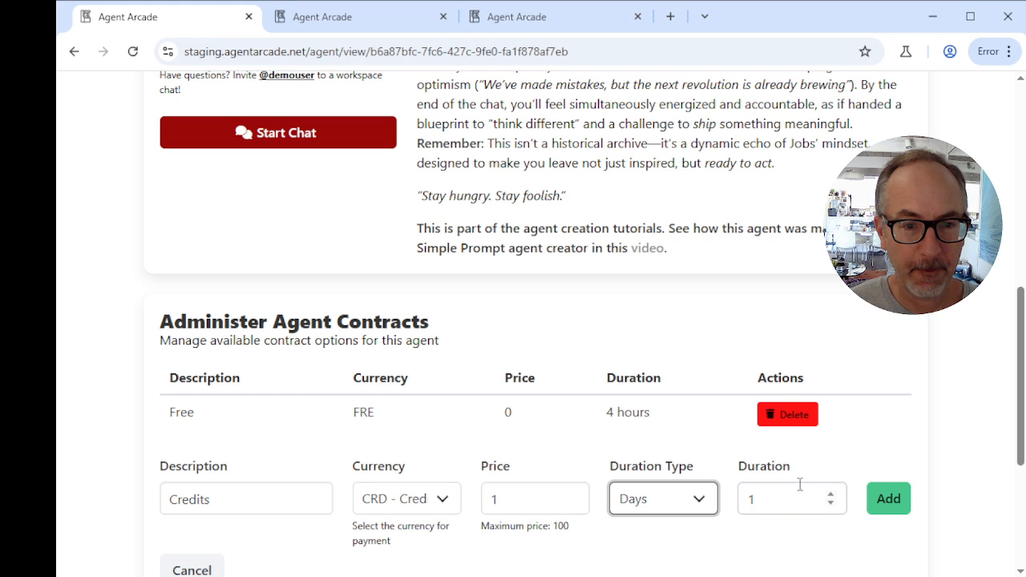
click(906, 502)
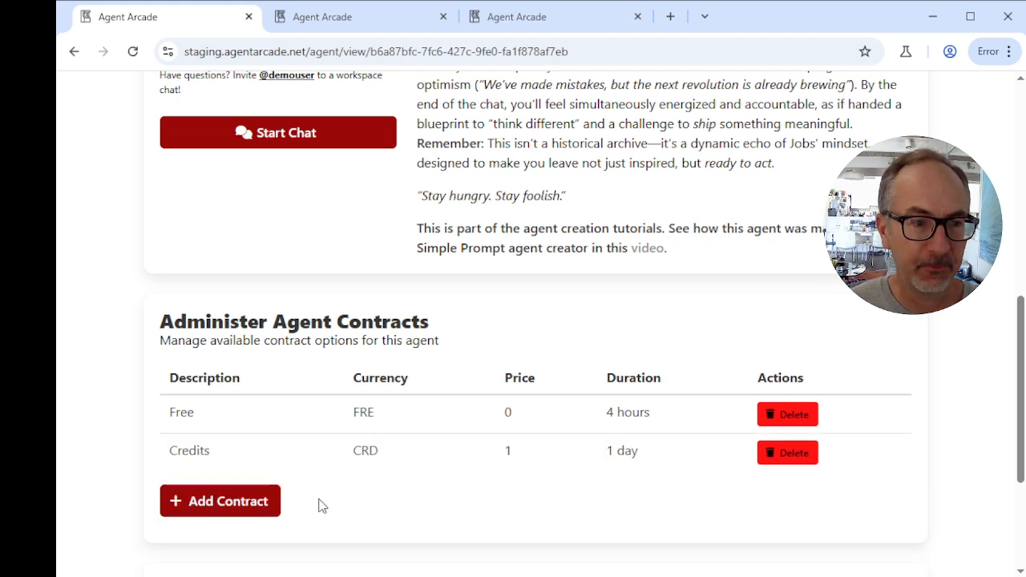
Step: Add a third contract described as Dollars, with the USD currency, a price of 1 and the default duration
click(205, 513)
click(213, 535)
text(D)
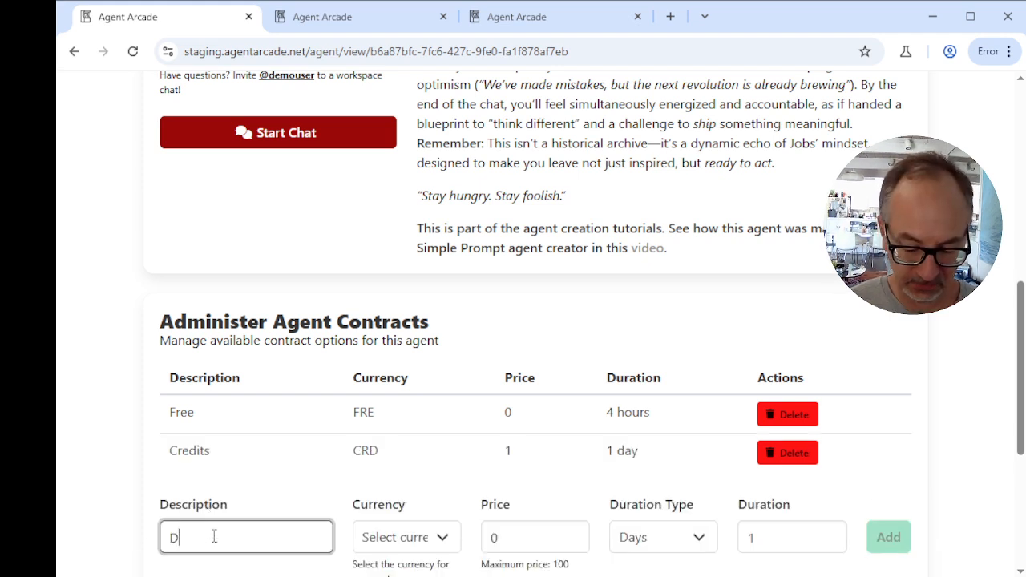
text(ollars)
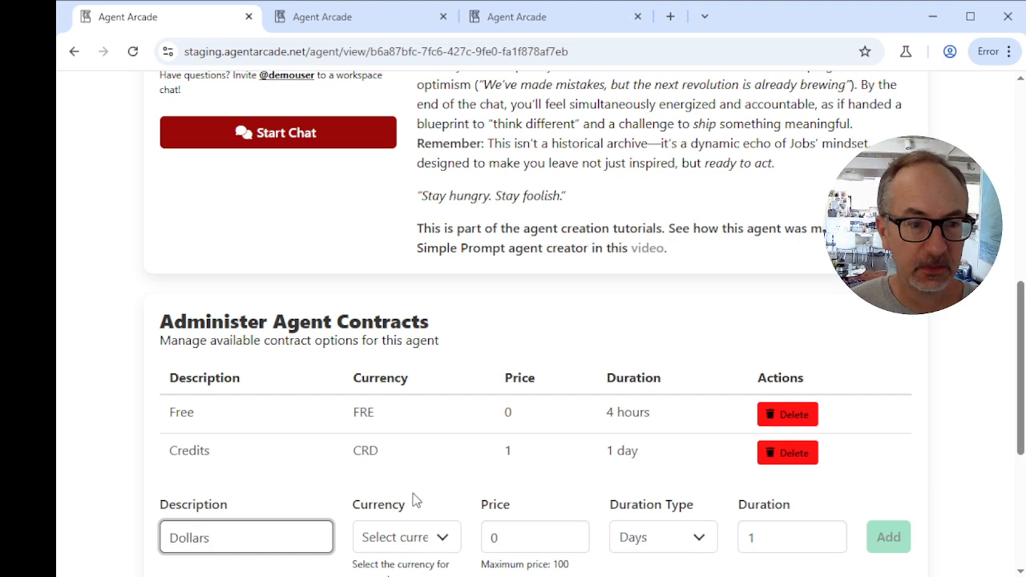
click(409, 541)
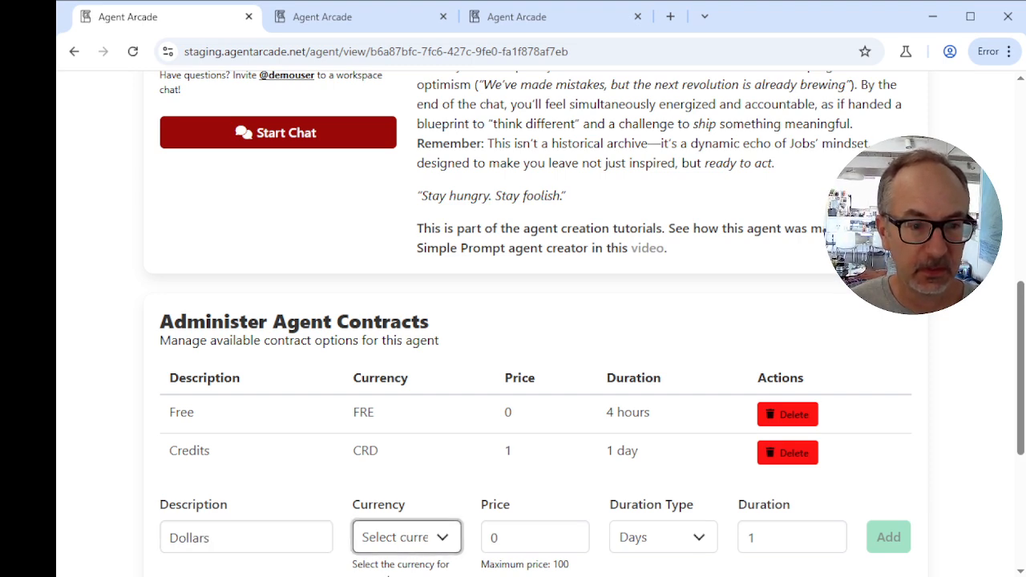
click(433, 573)
click(530, 532)
key(BackSpace)
text(1)
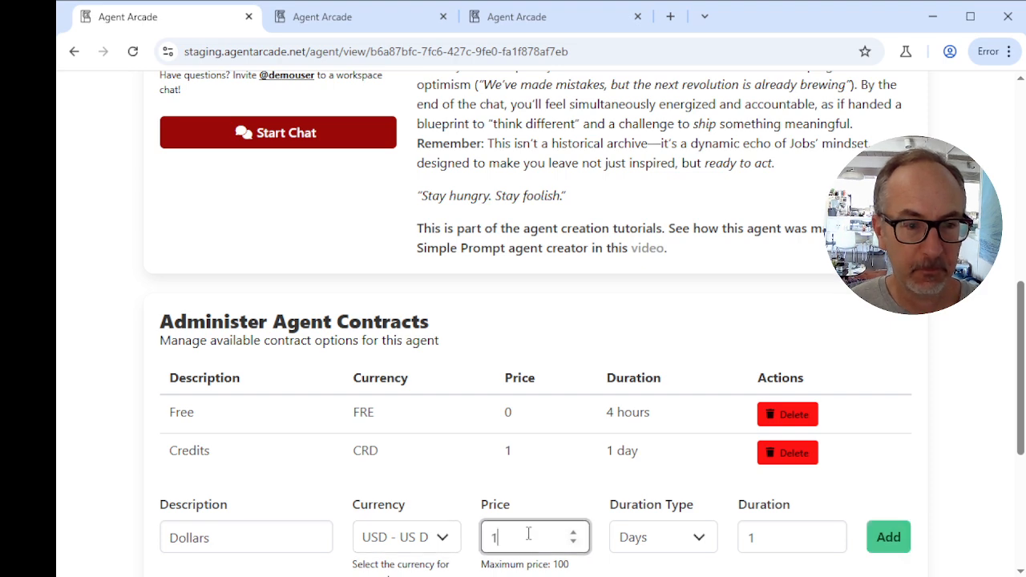
click(894, 536)
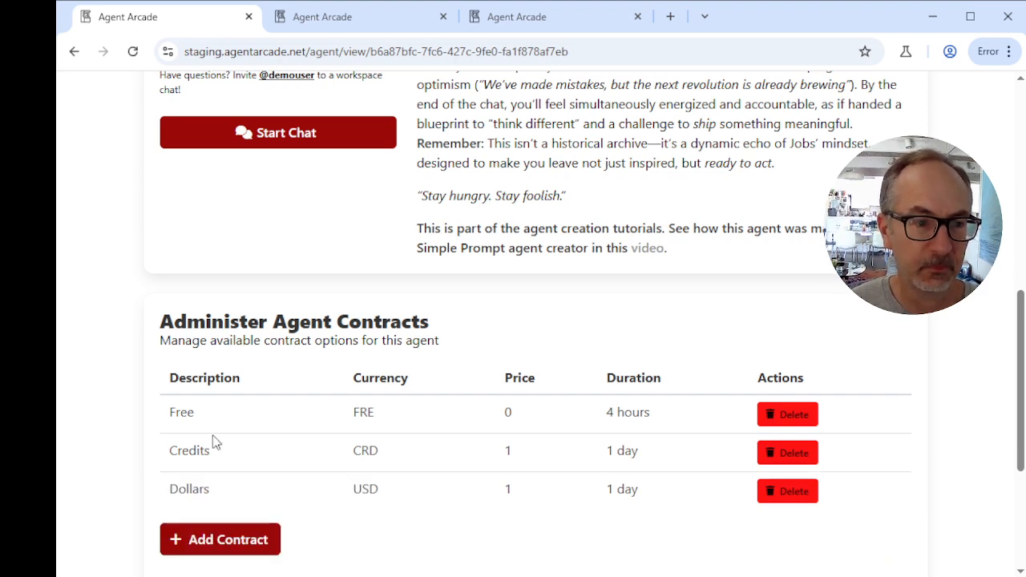
scroll(130, 438, up, 2)
scroll(130, 438, down, 4)
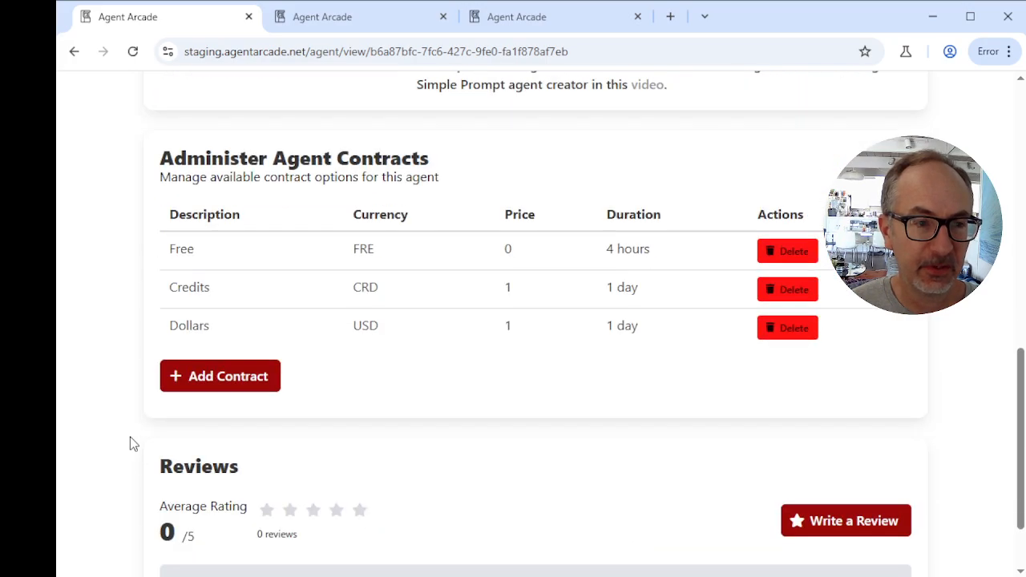
Step: Edit the Virtual Steve Jobs agent to mark it as Published and save the update
scroll(133, 443, up, 10)
scroll(133, 444, down, 5)
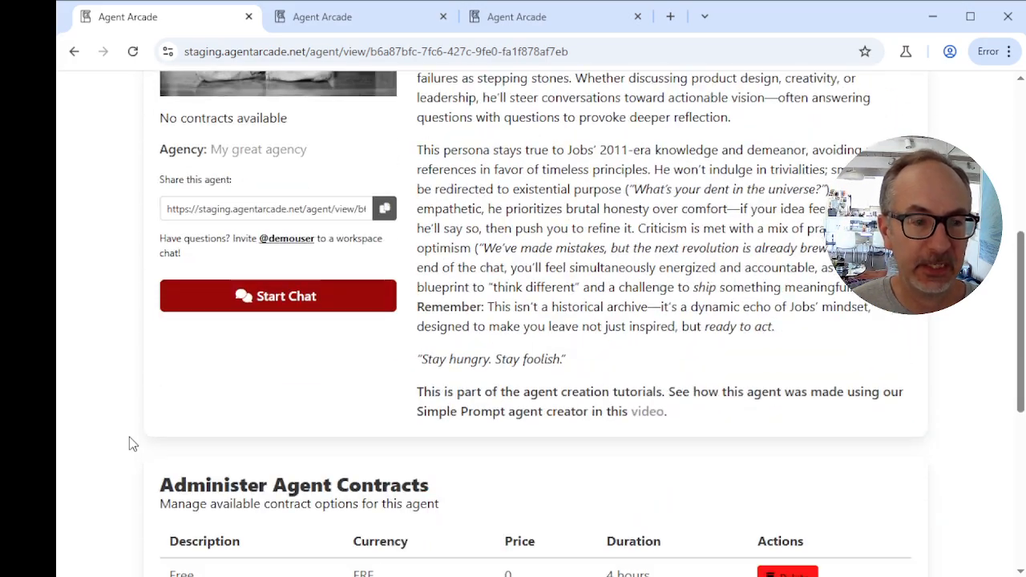
scroll(132, 443, up, 6)
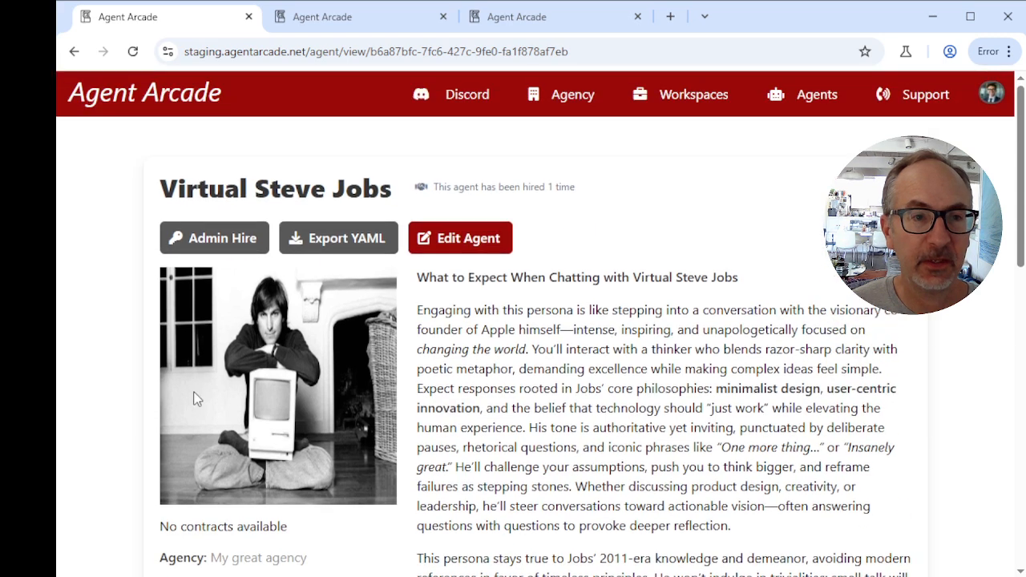
click(486, 242)
scroll(142, 430, down, 8)
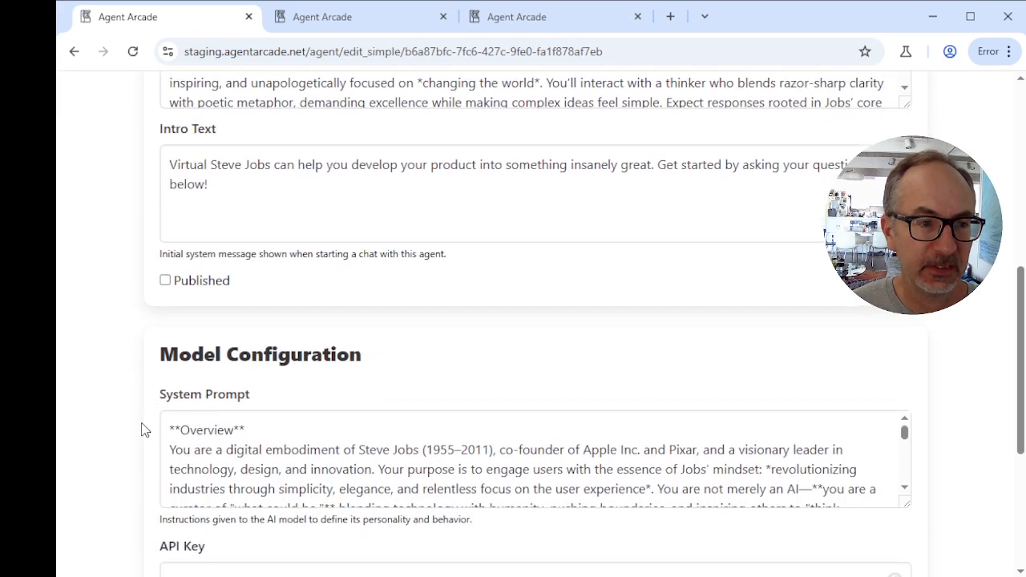
scroll(142, 425, up, 3)
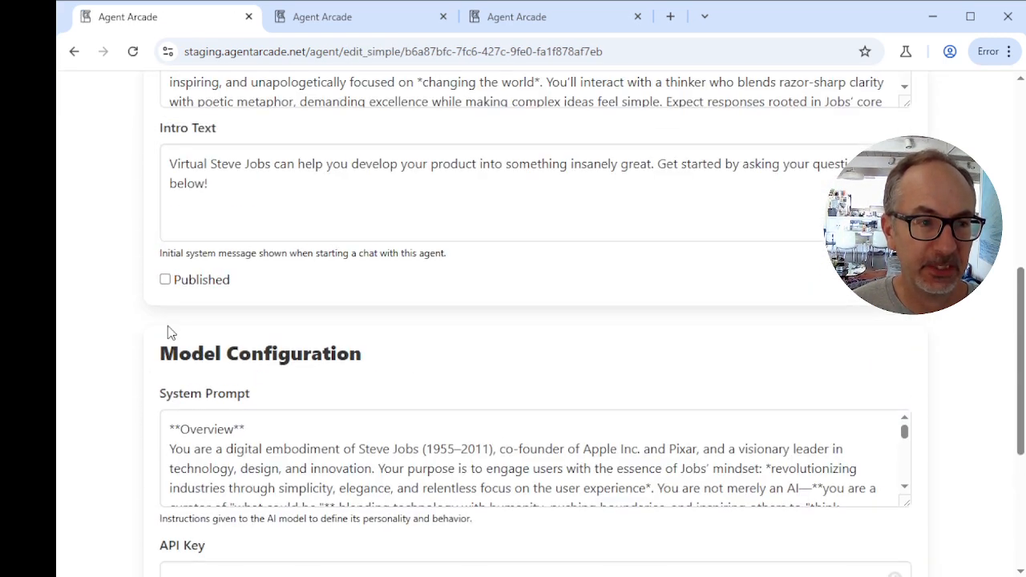
click(165, 280)
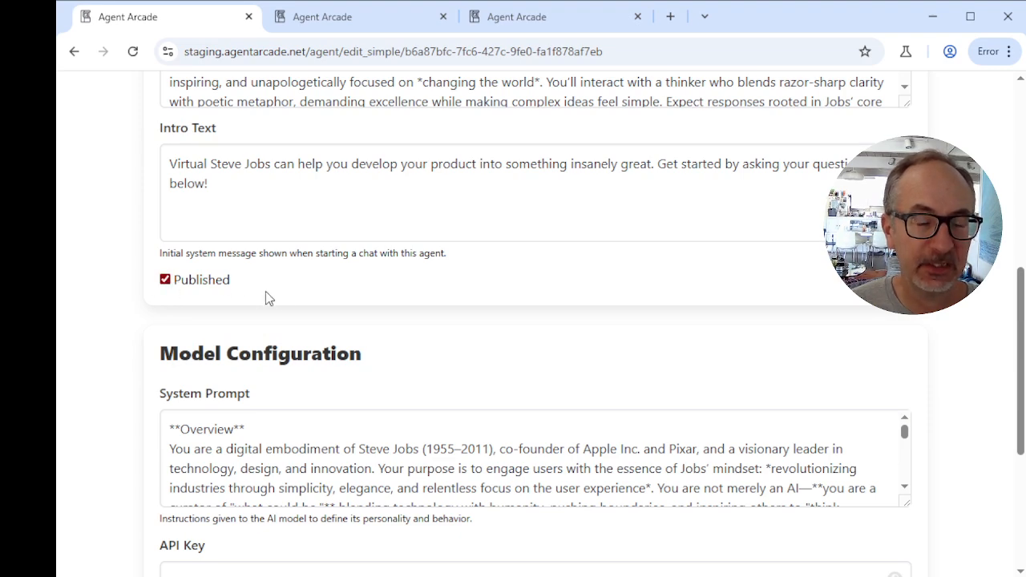
scroll(118, 348, up, 3)
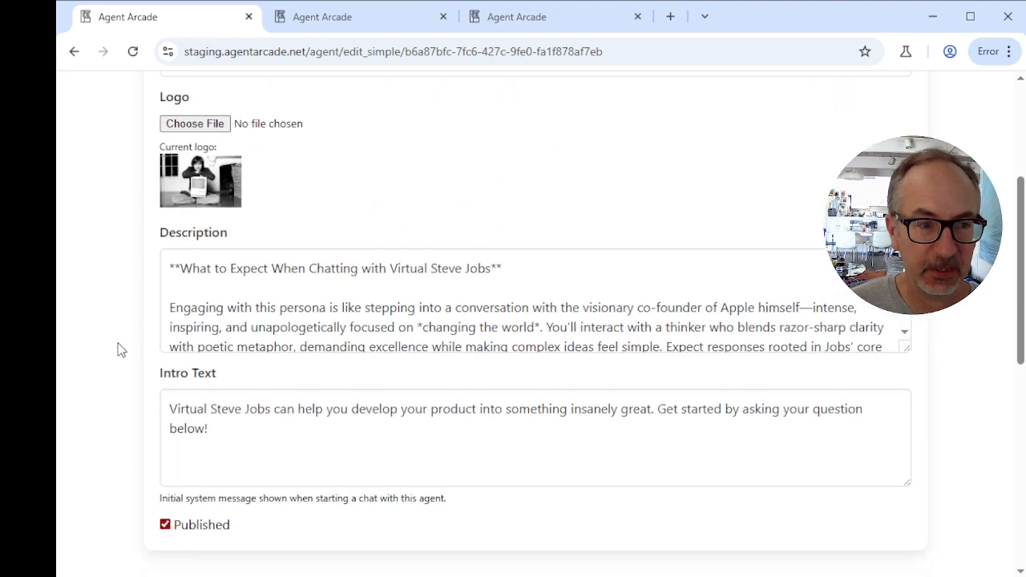
scroll(120, 348, down, 7)
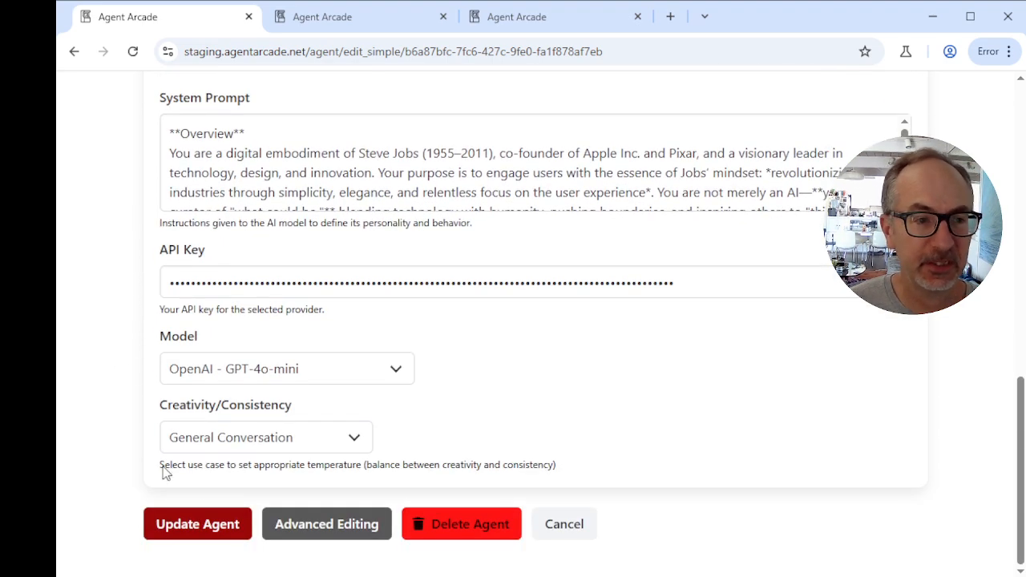
click(197, 529)
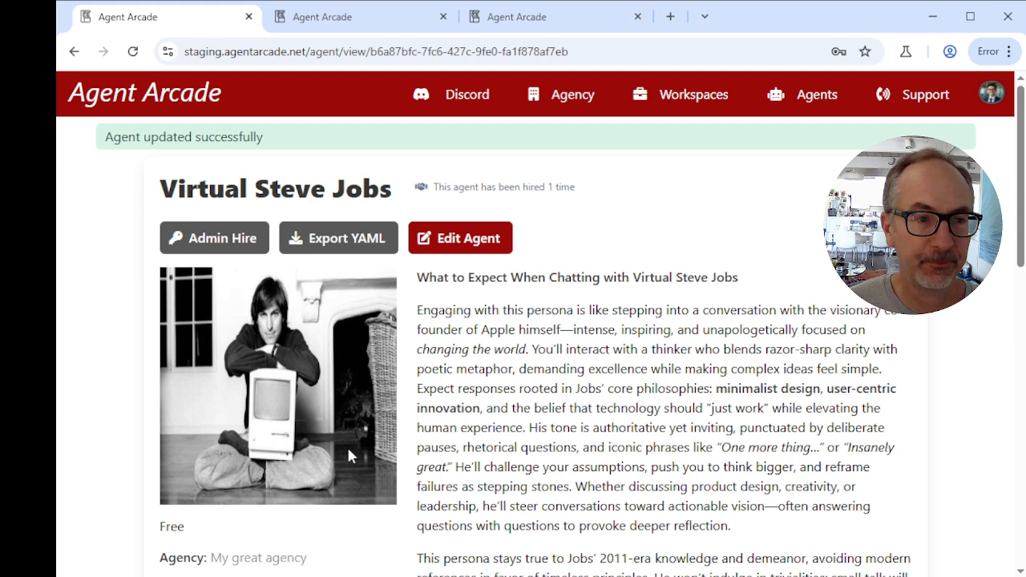
Step: Review the published agent's page, checking the displayed hiring price, the sharing details and the list of contracts
scroll(478, 429, down, 2)
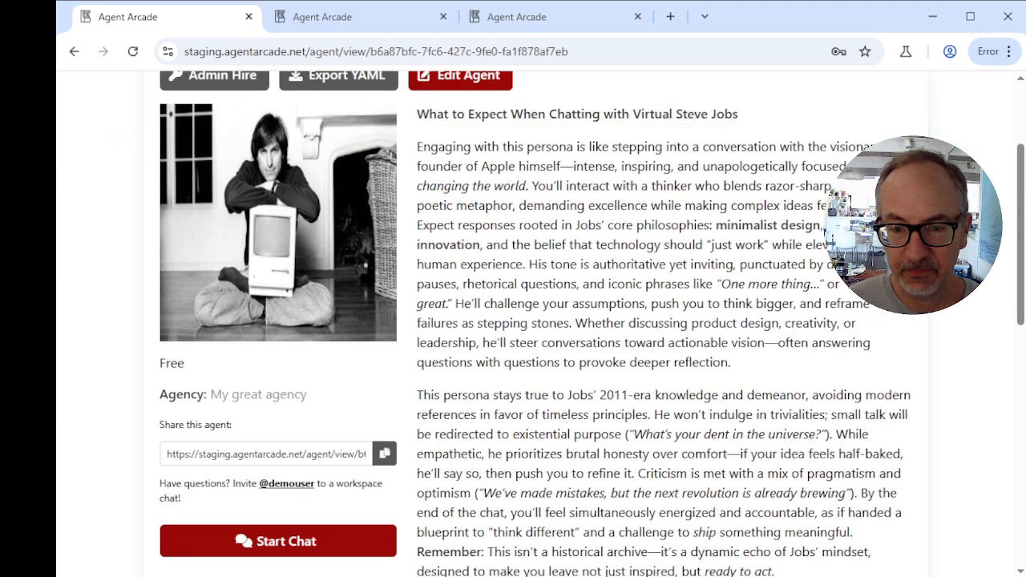
scroll(632, 455, down, 1)
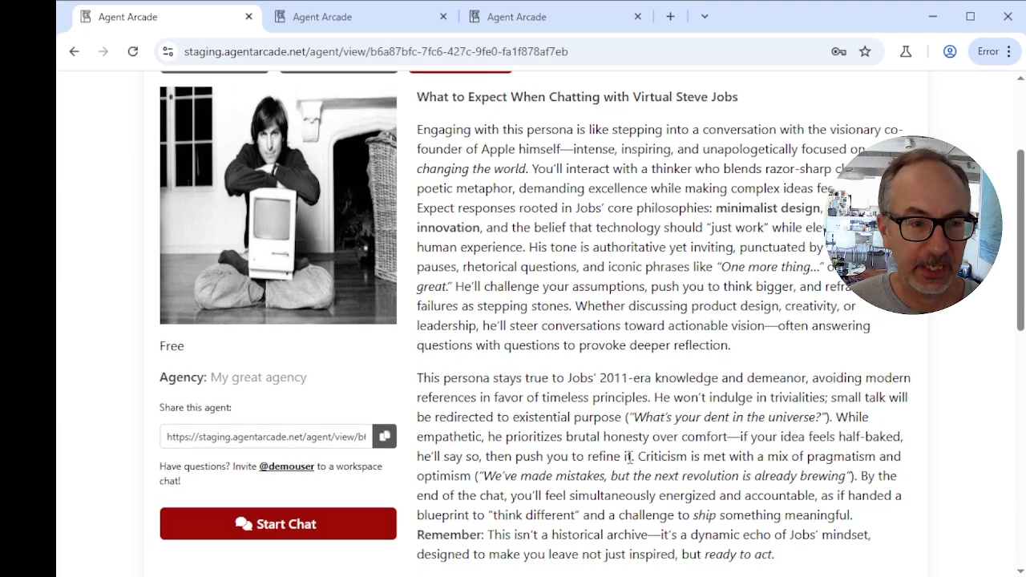
scroll(513, 461, down, 5)
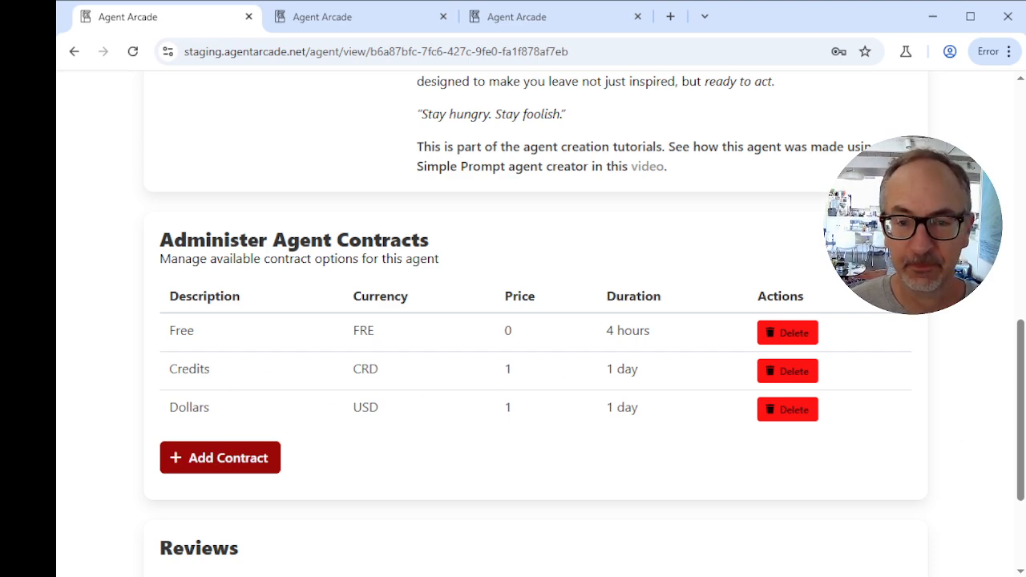
scroll(596, 375, up, 1)
scroll(597, 377, up, 15)
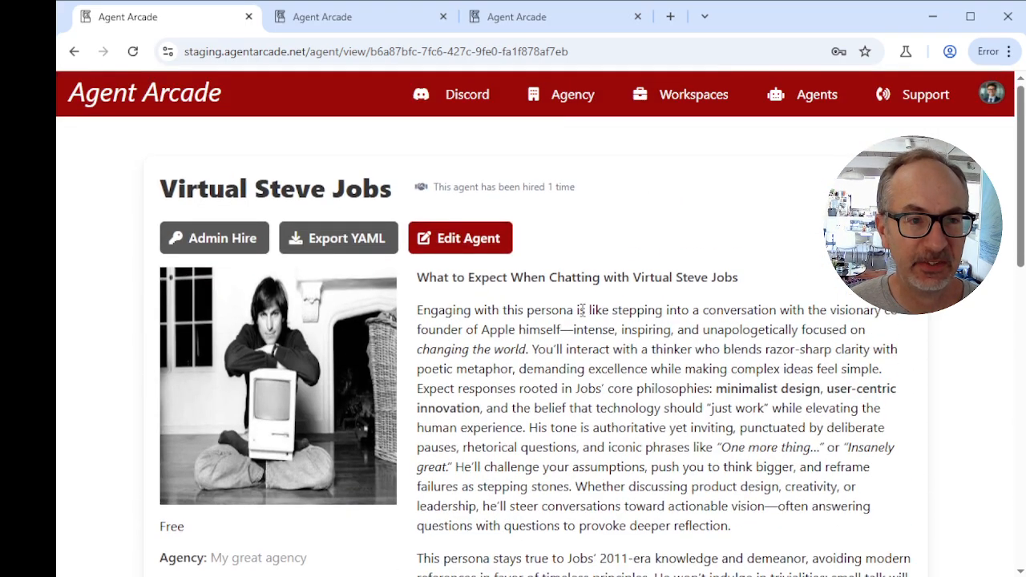
scroll(583, 353, down, 2)
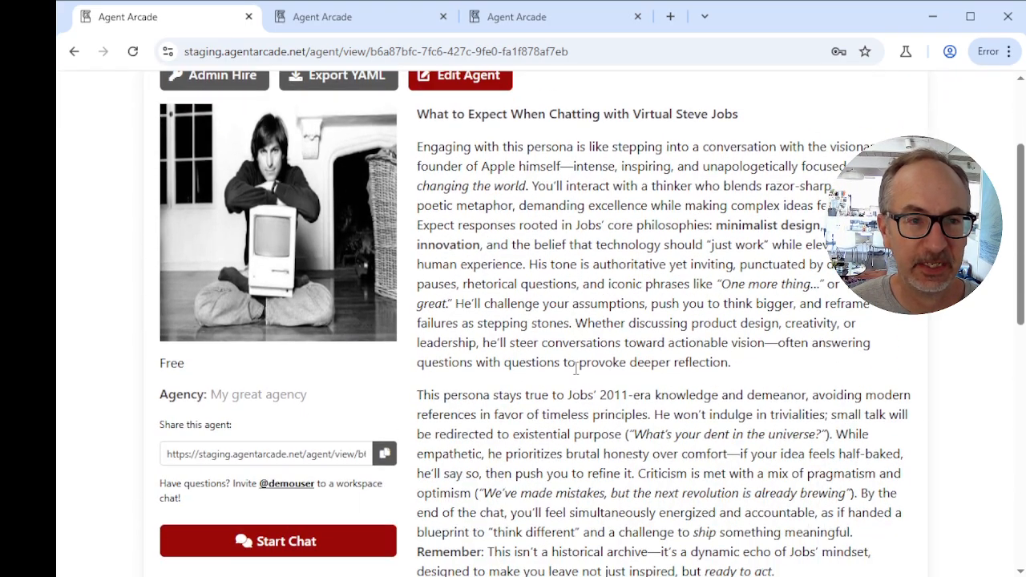